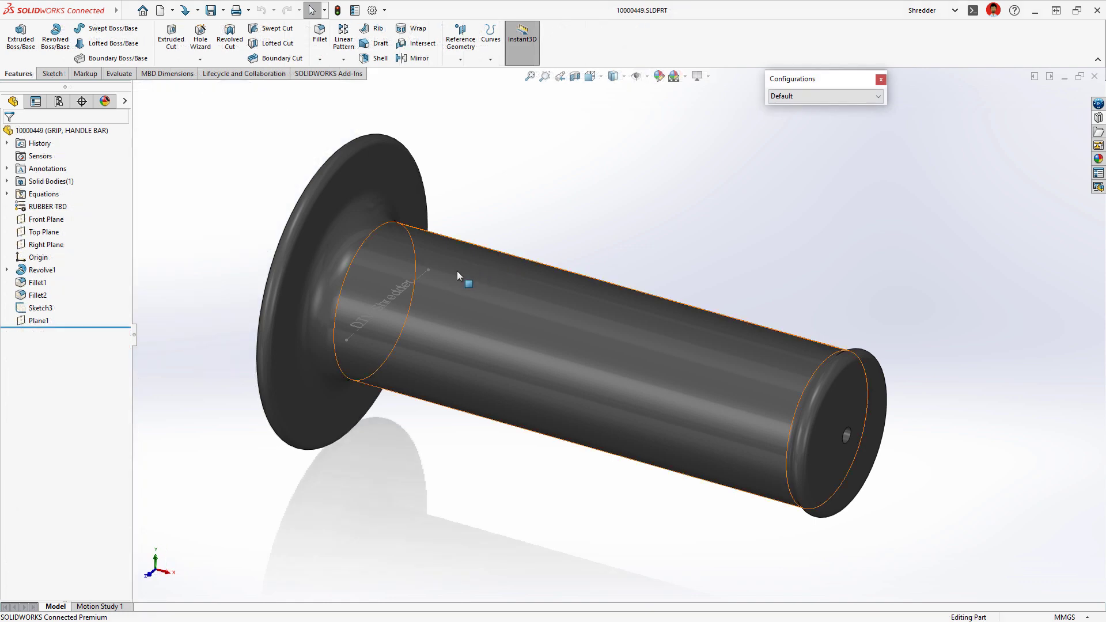
- Wrap the DTV Shredder text sketch onto the grip's cylindrical face as a scribe feature
click(421, 274)
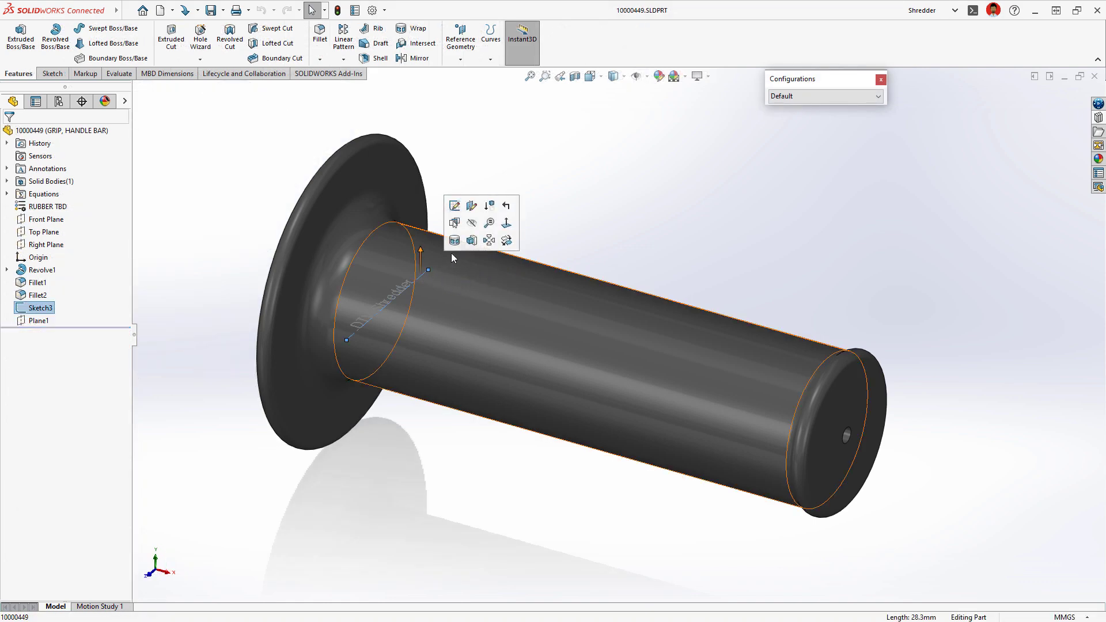
click(454, 240)
click(459, 249)
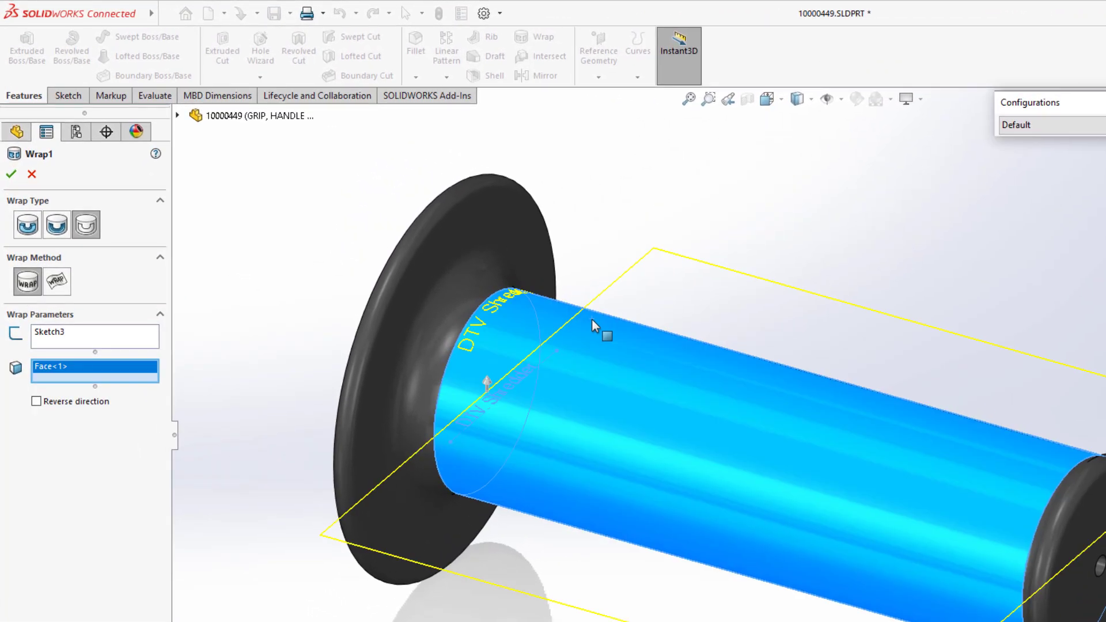
right_click(593, 319)
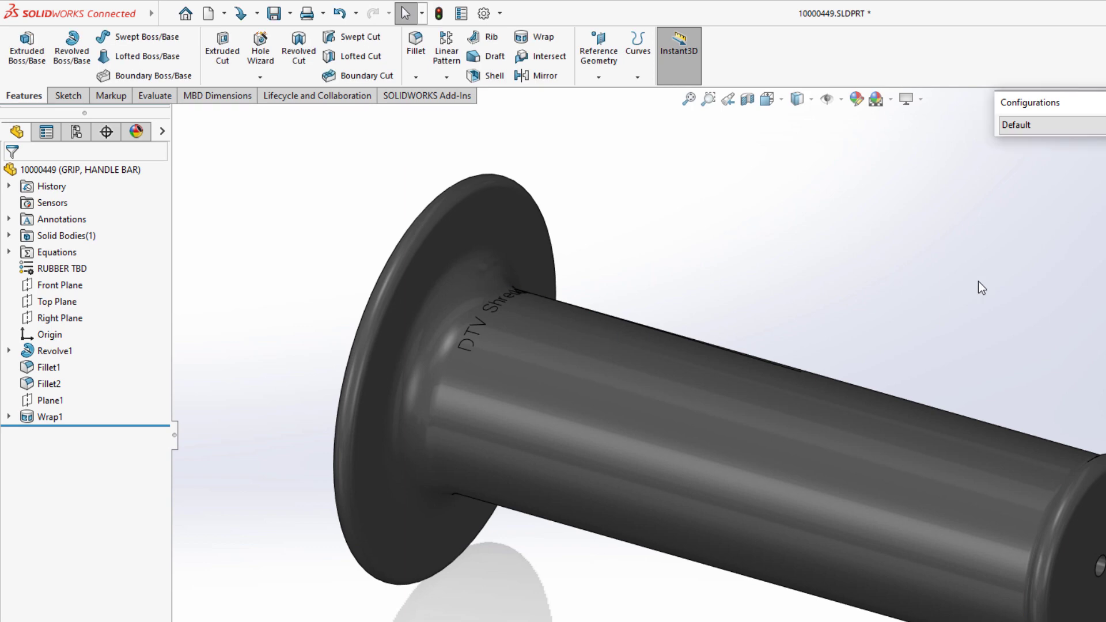
middle_drag(976, 300, 933, 354)
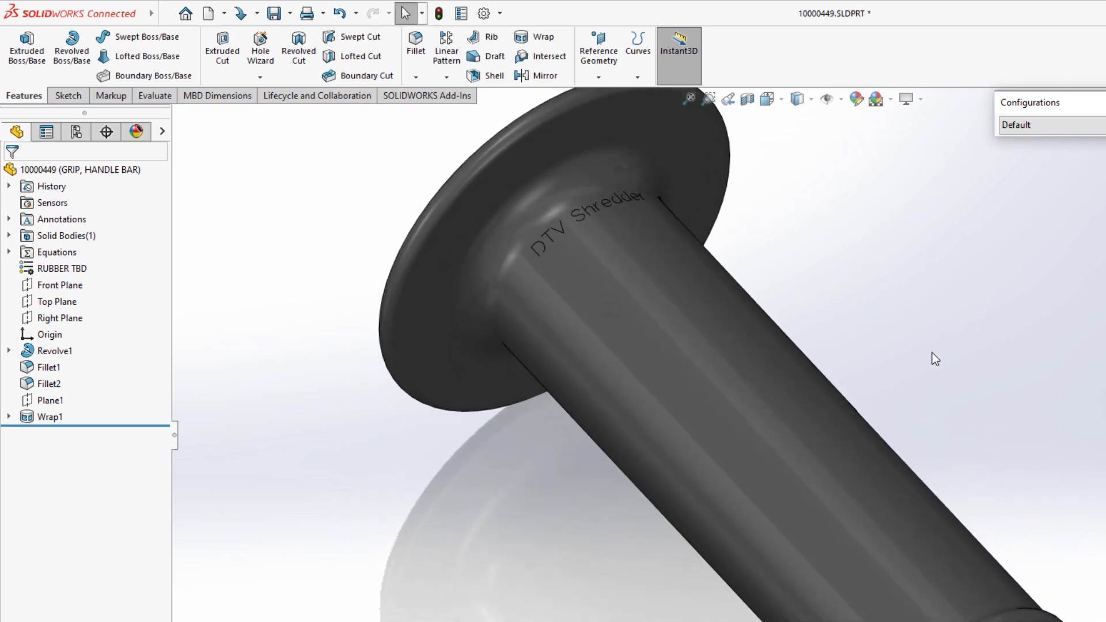
middle_drag(976, 305, 1015, 262)
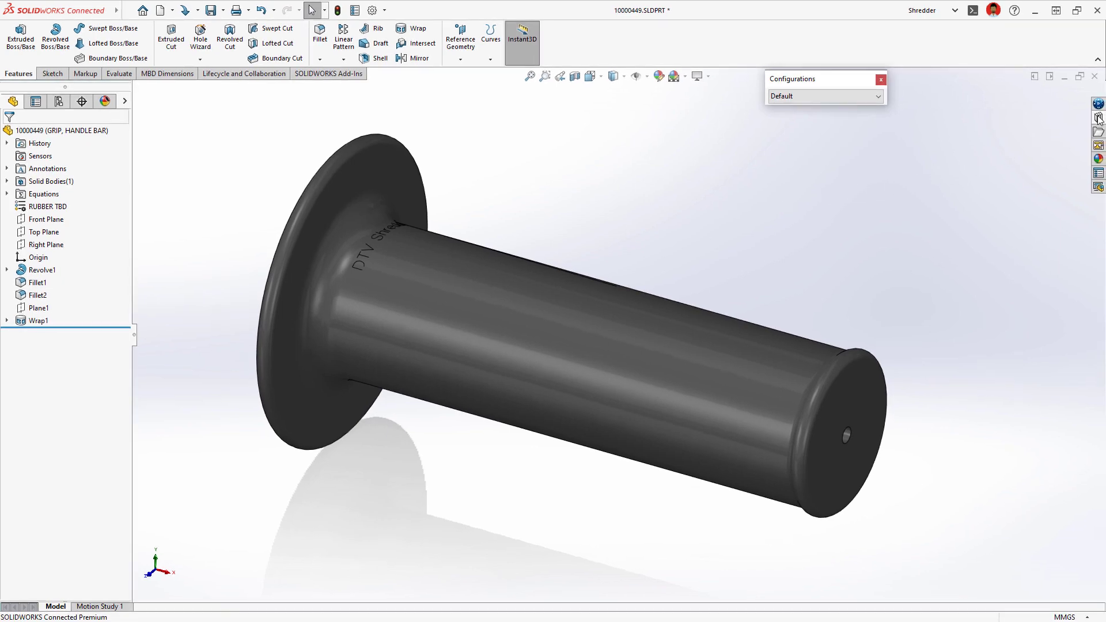
- Insert the DTV Logo library feature in its Default configuration on the grip's flat end face, keeping the result despite errors
click(1099, 118)
drag(882, 369, 831, 413)
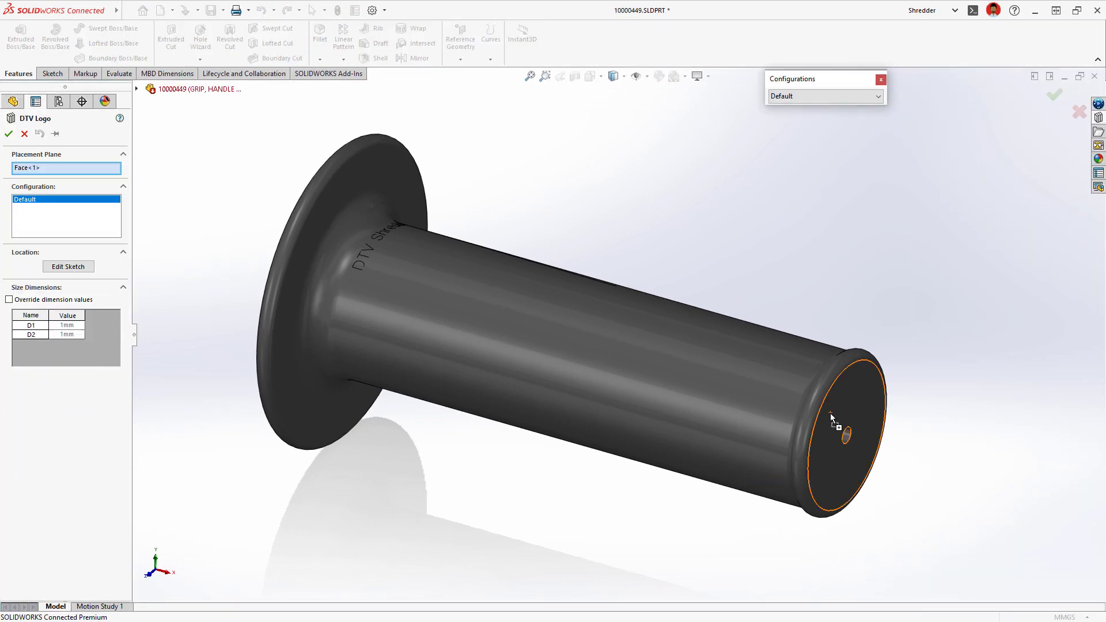
click(841, 424)
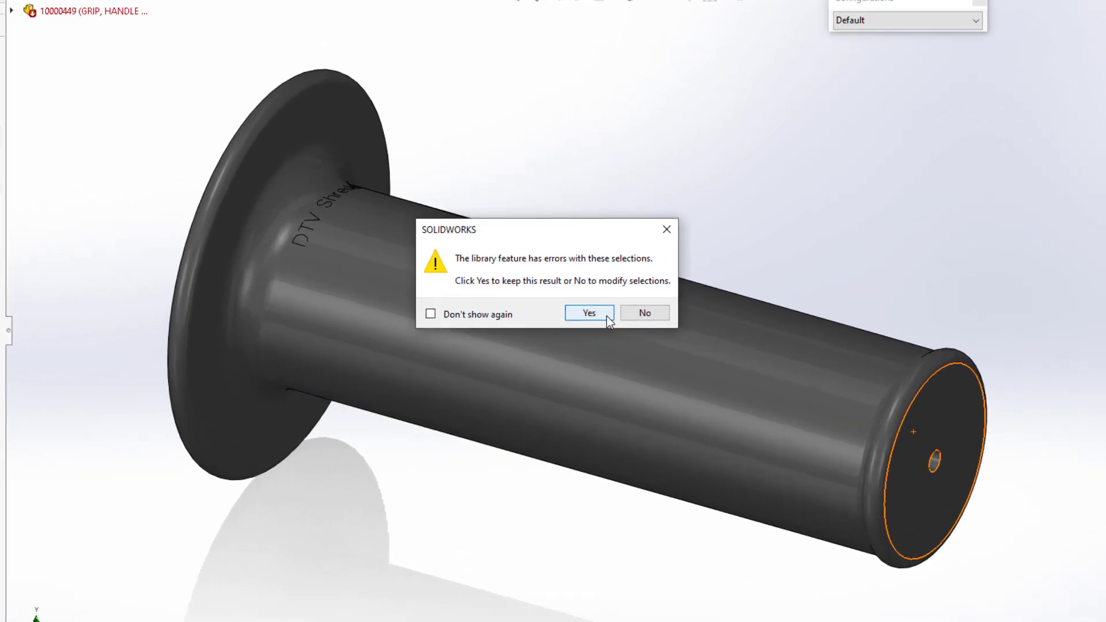
click(607, 317)
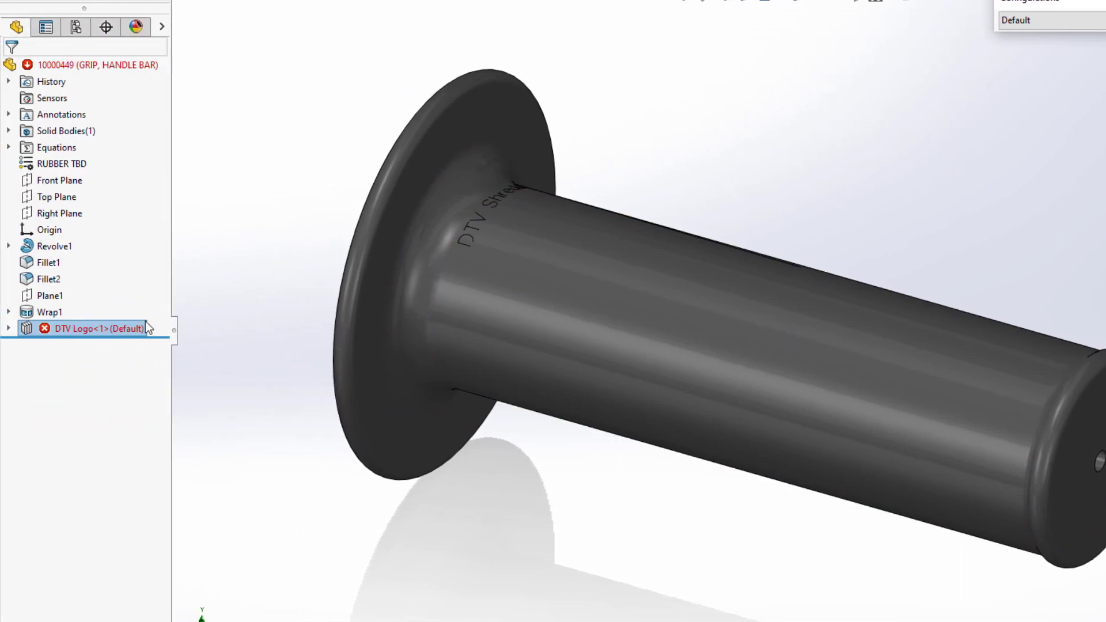
- Edit the sketch of the logo's cut and move the whole dtv outline onto the end face, just above the centre hole
click(8, 329)
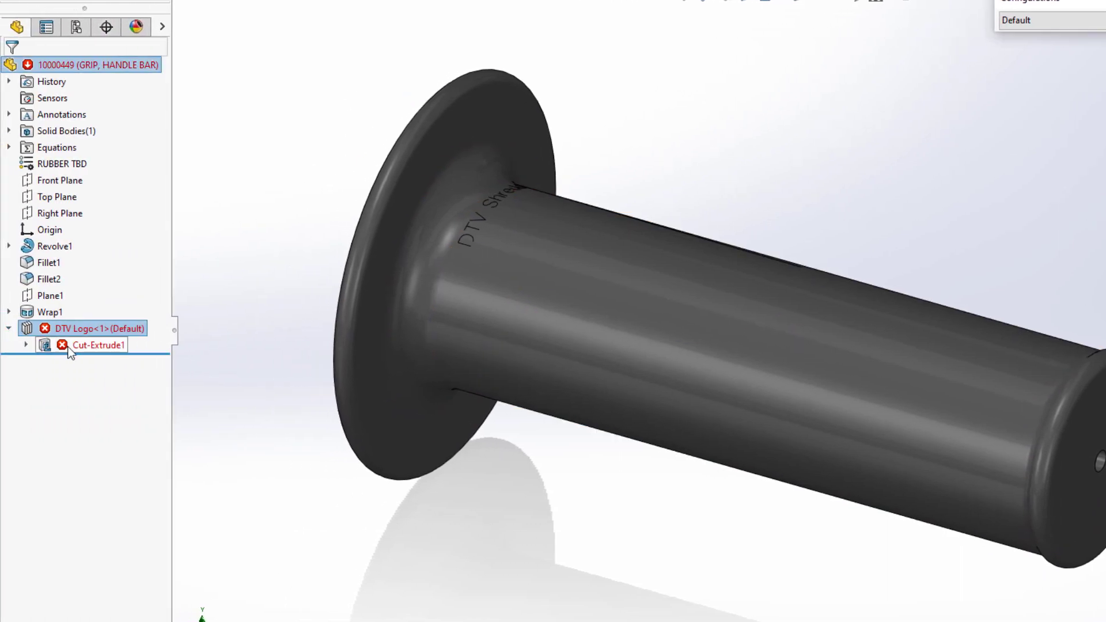
click(71, 348)
click(103, 302)
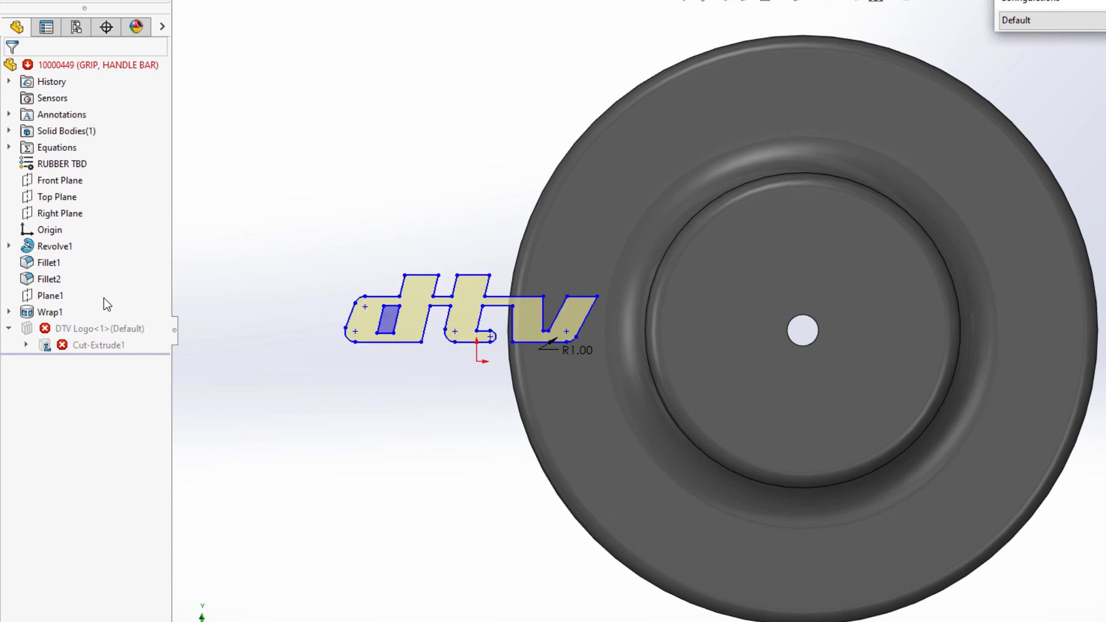
drag(282, 242, 628, 379)
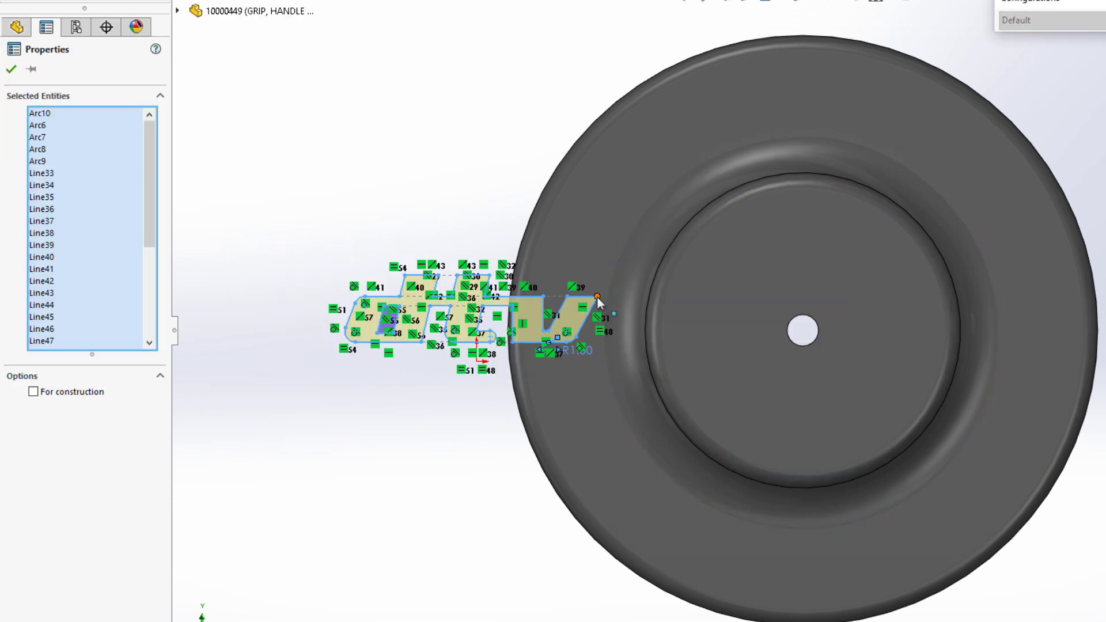
drag(794, 292, 923, 265)
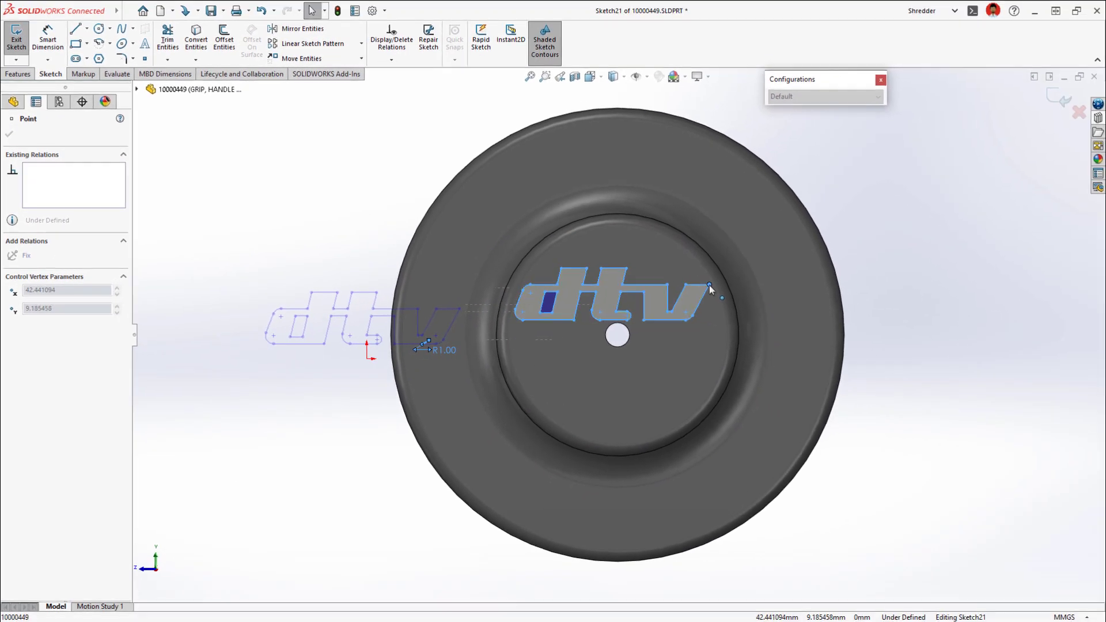
drag(710, 286, 710, 285)
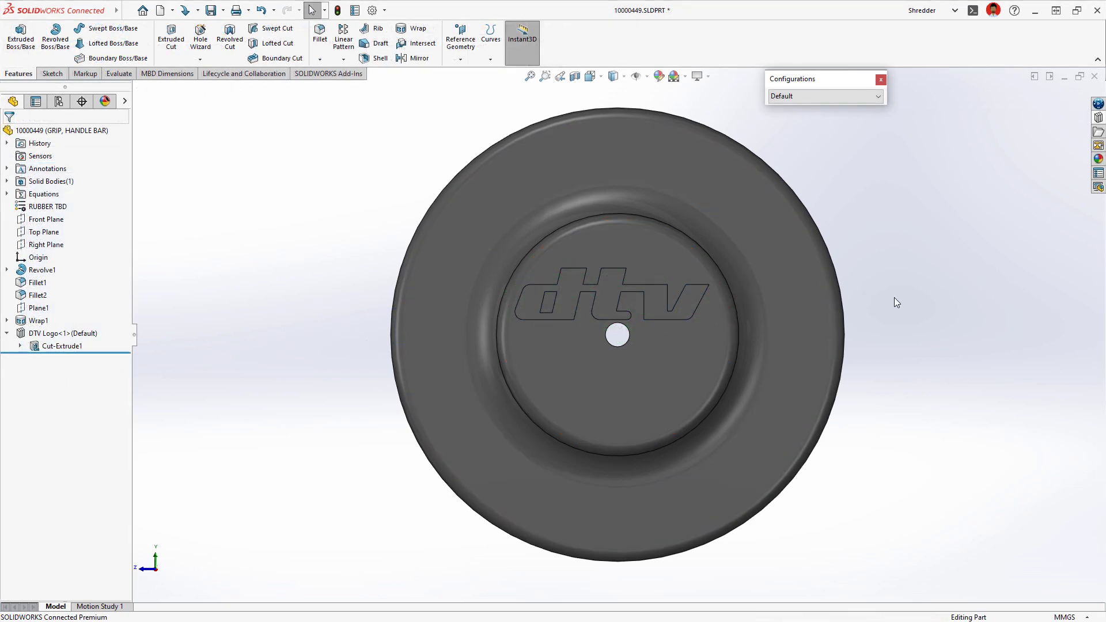
key(ctrl+7)
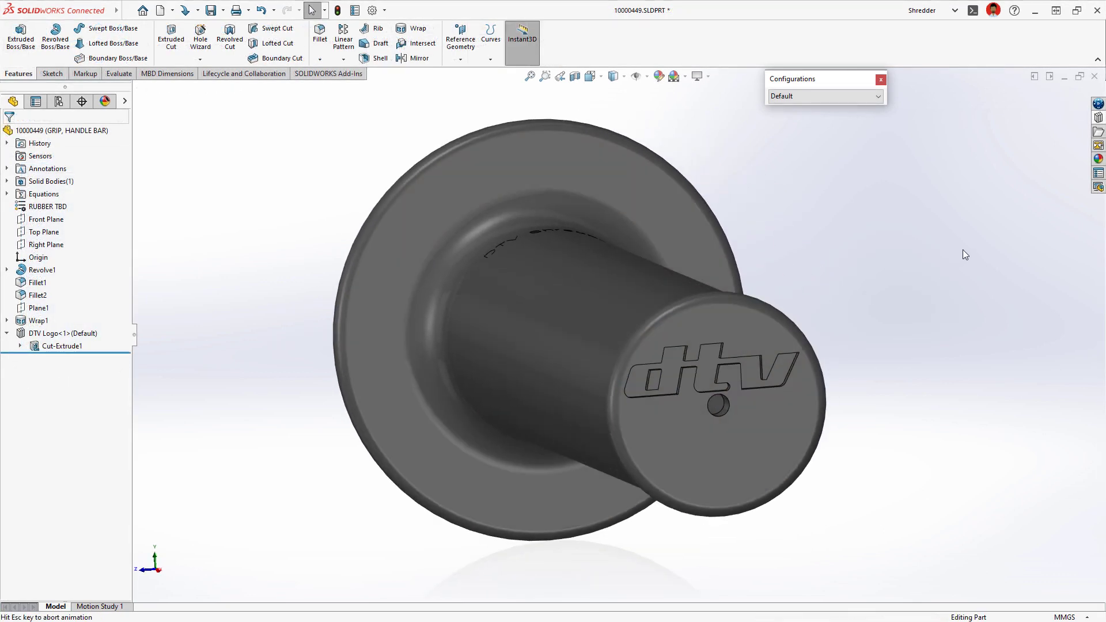
- Start a sketch on Plane1 and draw an ellipse about 13 mm long beside the grip, near the flange
key(q)
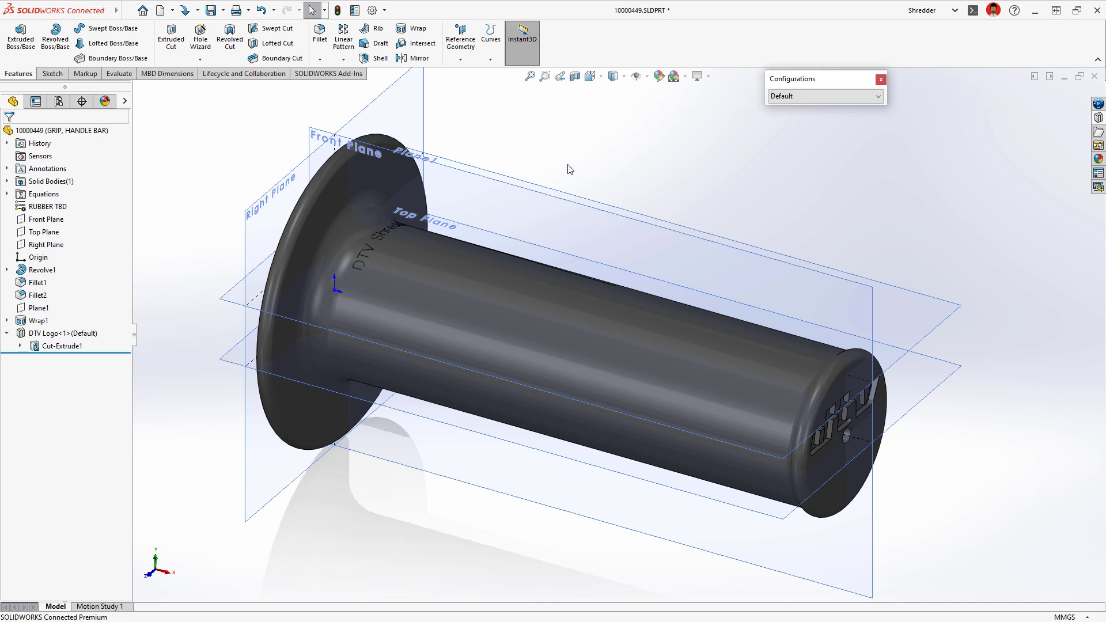
click(453, 163)
click(503, 126)
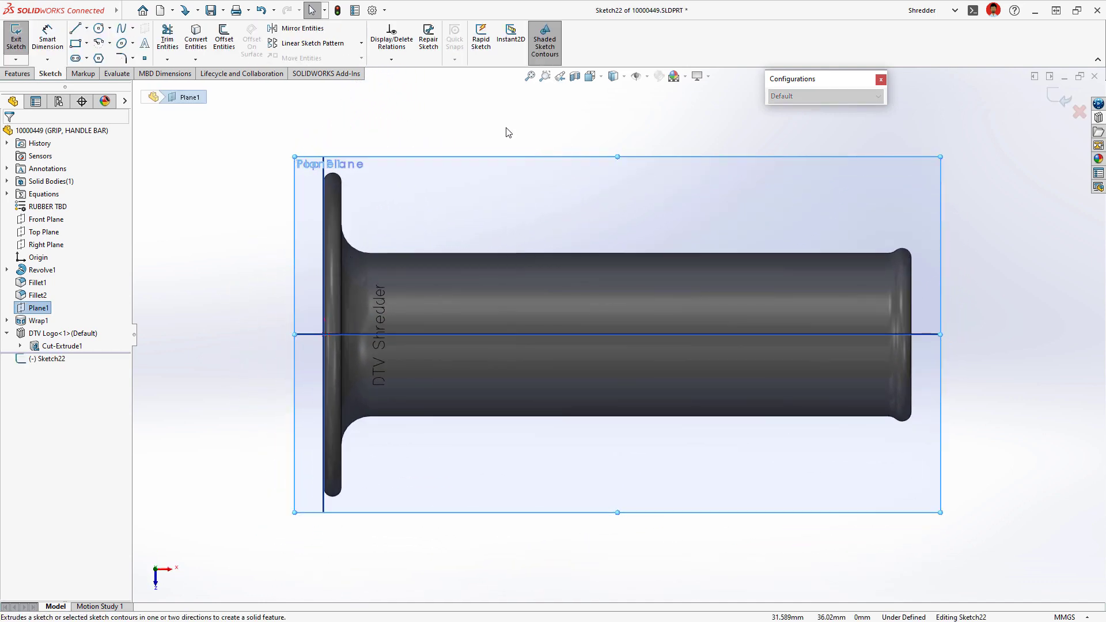
click(509, 132)
key(s)
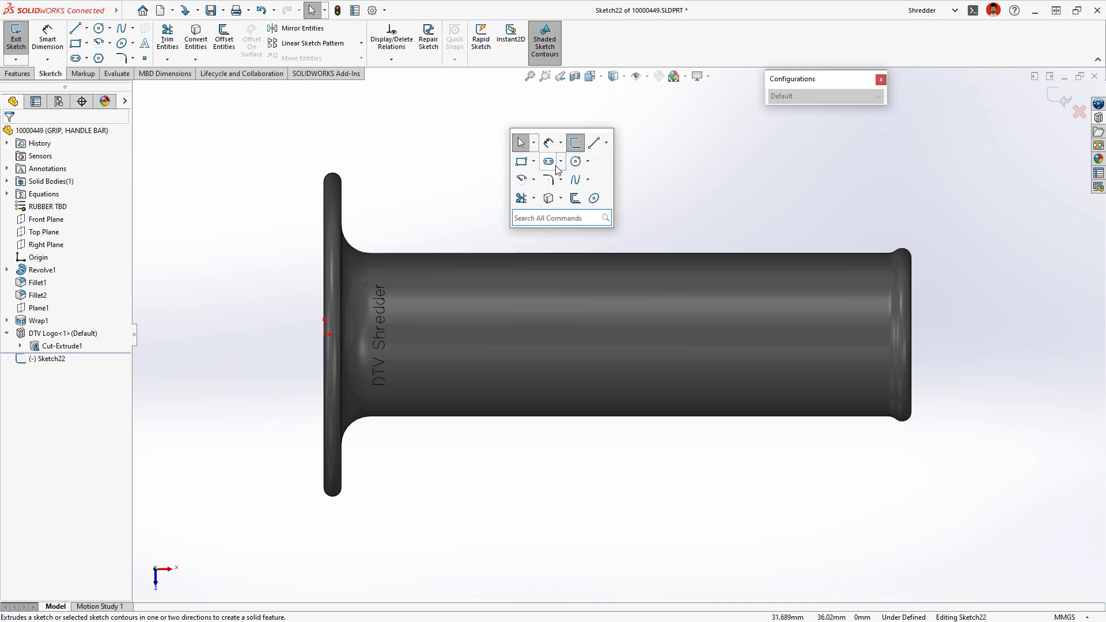
click(596, 199)
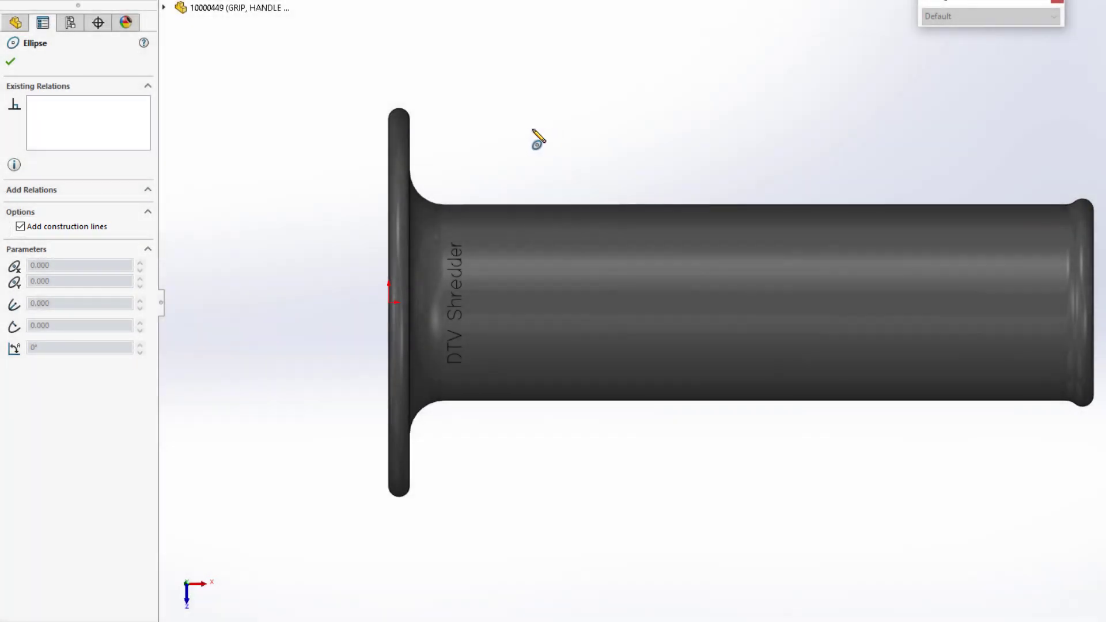
click(525, 129)
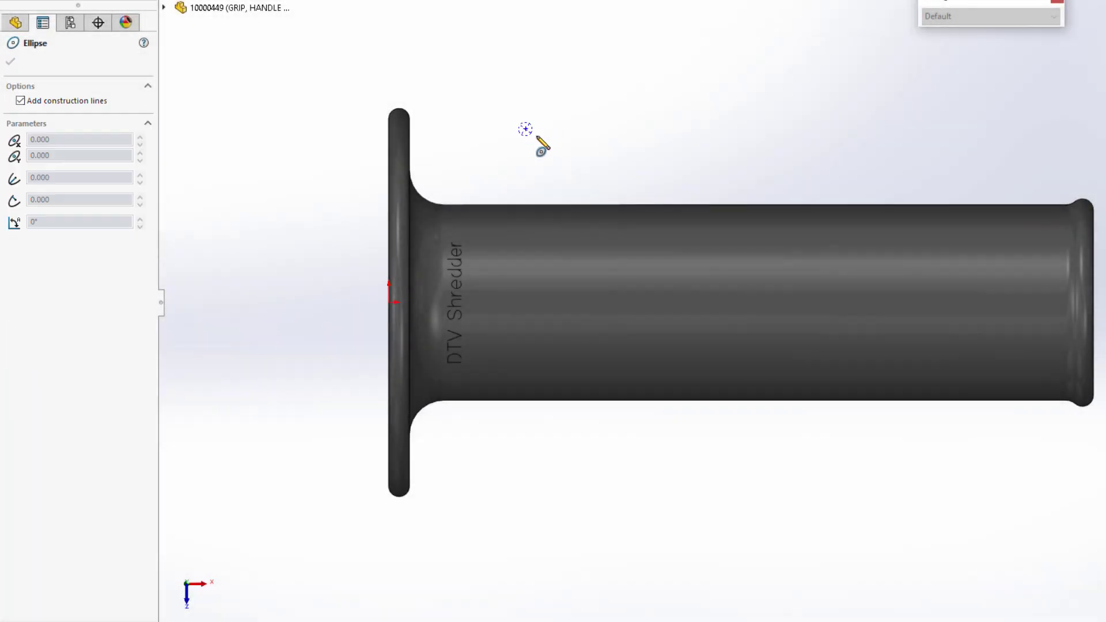
click(566, 171)
key(Escape)
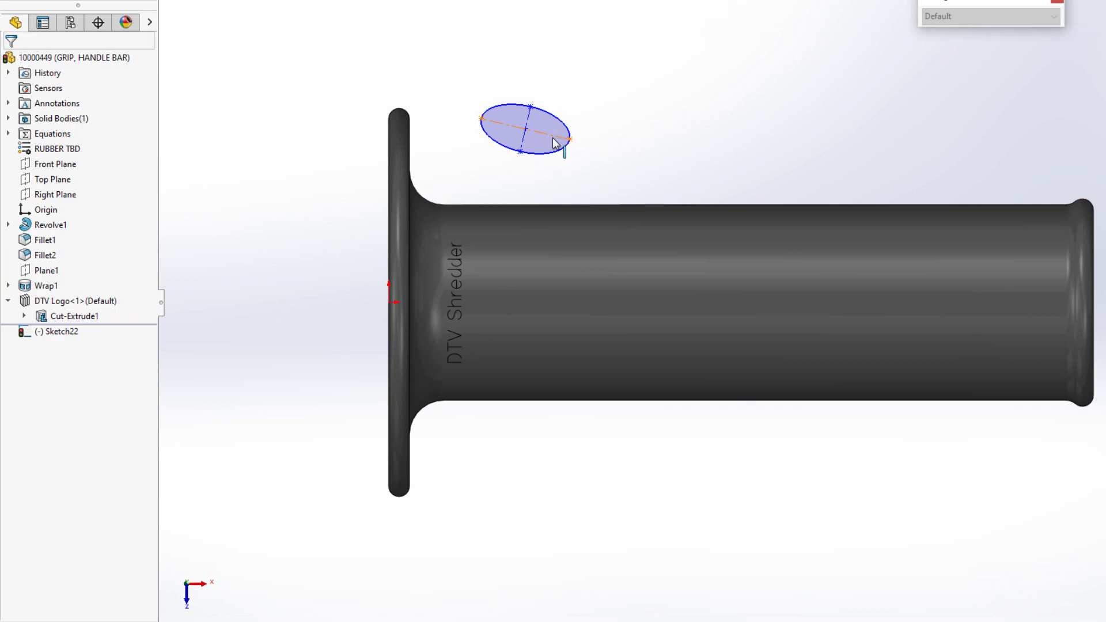
- Make the ellipse's major axis line horizontal and coincident with the origin
click(554, 144)
click(593, 76)
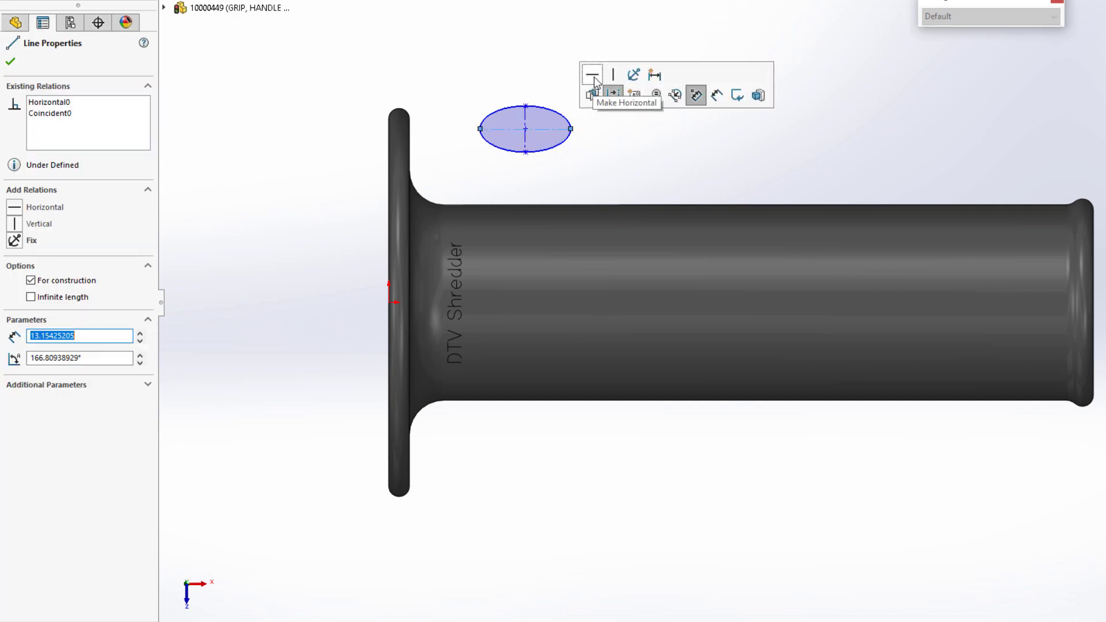
ctrl+click(389, 301)
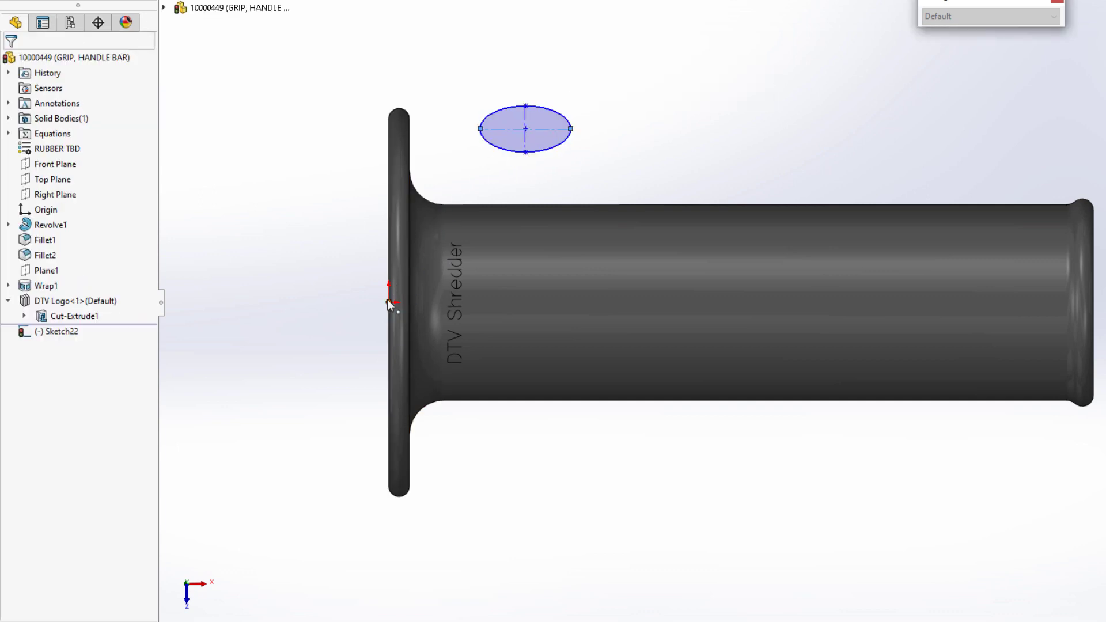
click(449, 238)
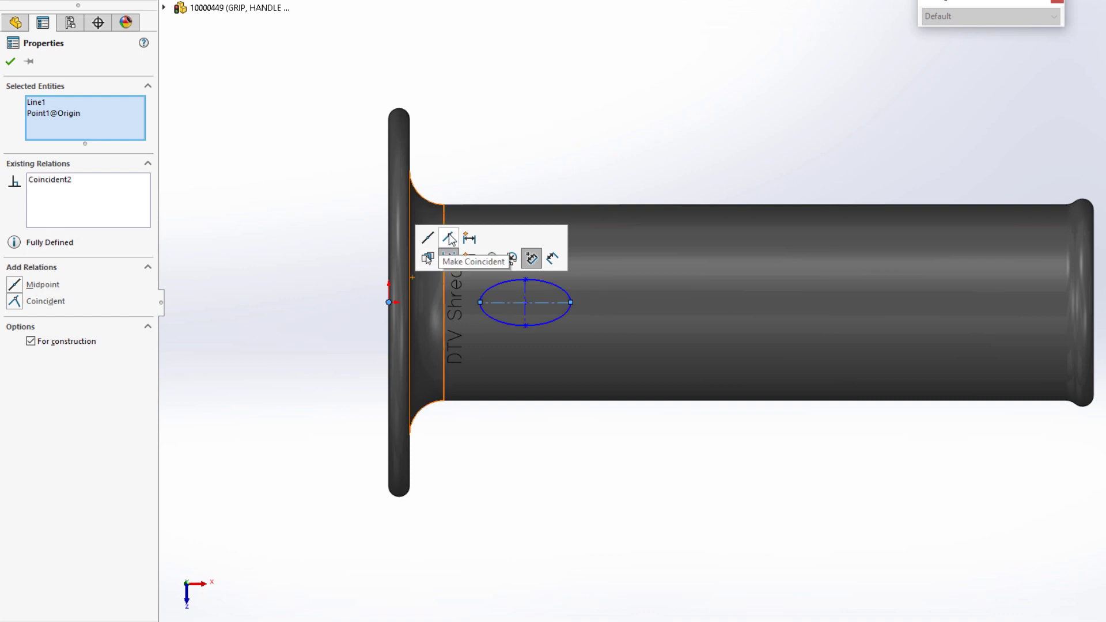
- Dimension the ellipse's major axis with an equation linked to a global variable
right_drag(556, 518, 548, 382)
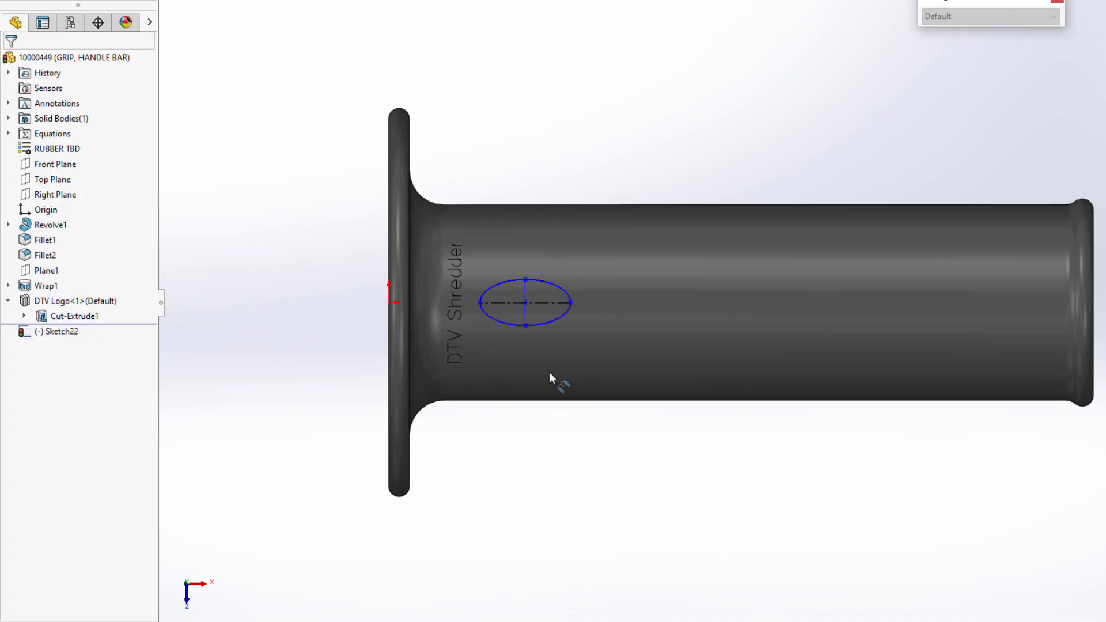
click(548, 305)
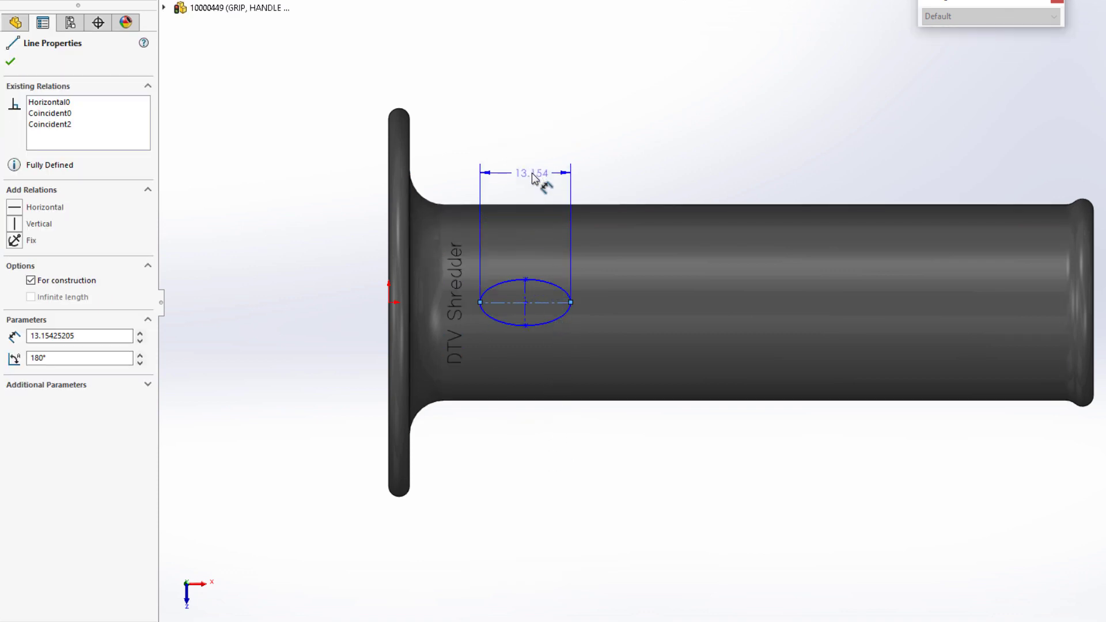
click(531, 173)
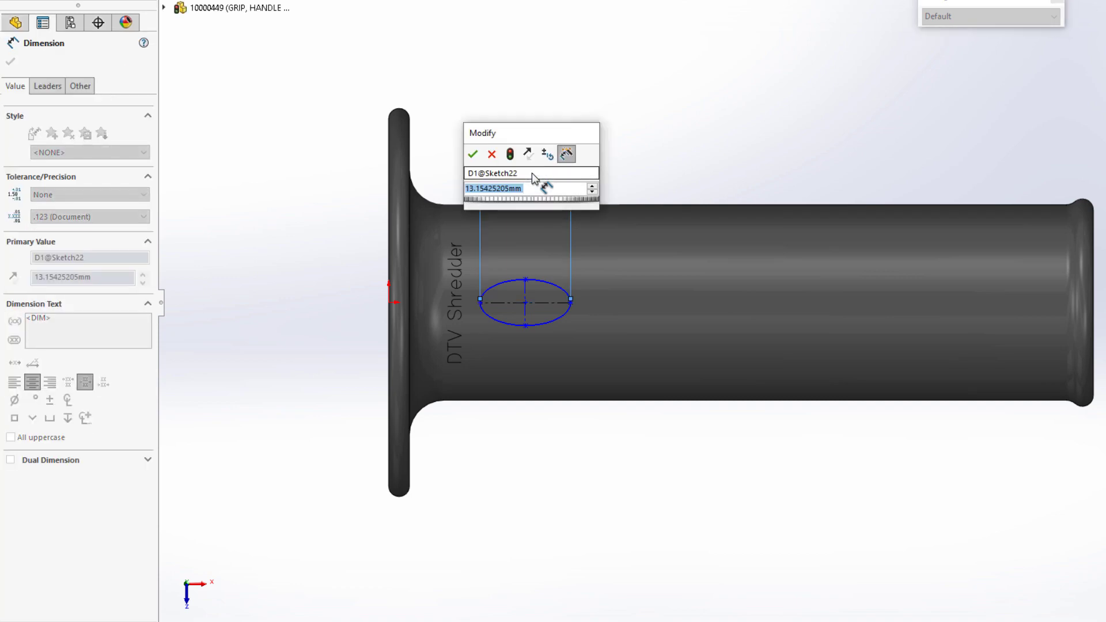
text(=)
mouse_move(553, 203)
click(616, 203)
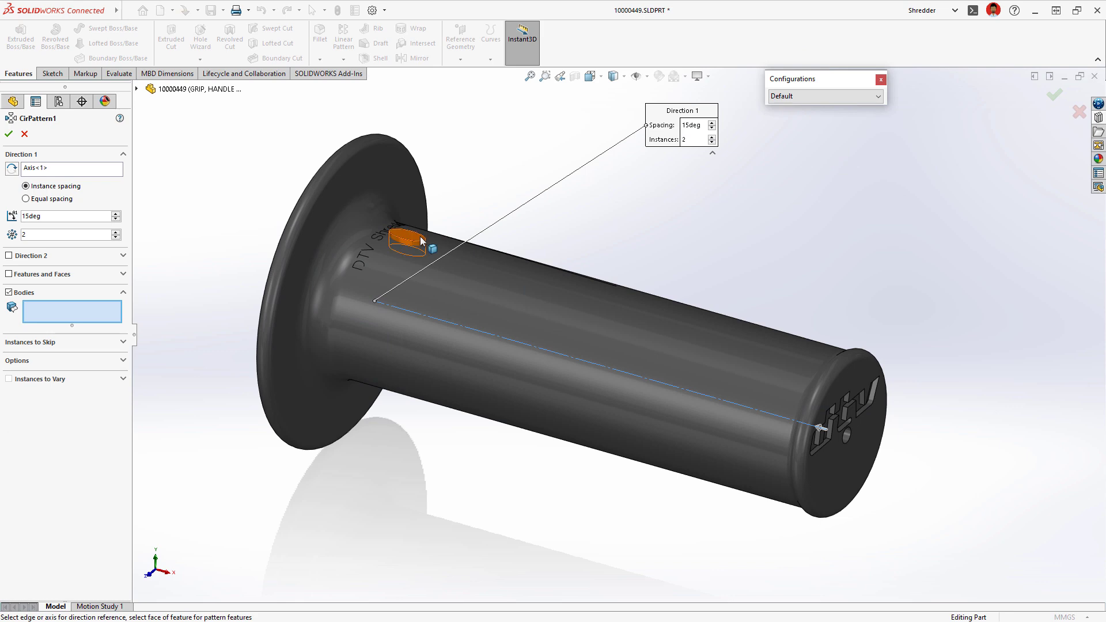
- Circular-pattern the elliptical body about the grip's axis with 2 instances at 15deg spacing, in the reversed direction
click(420, 237)
right_click(587, 206)
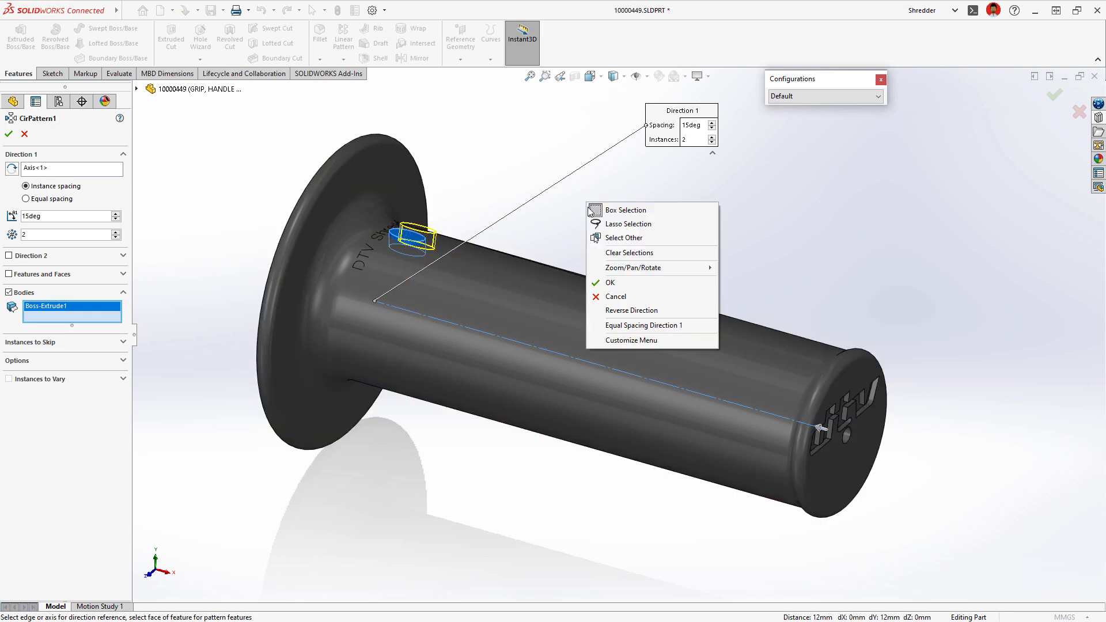
click(611, 309)
right_click(605, 309)
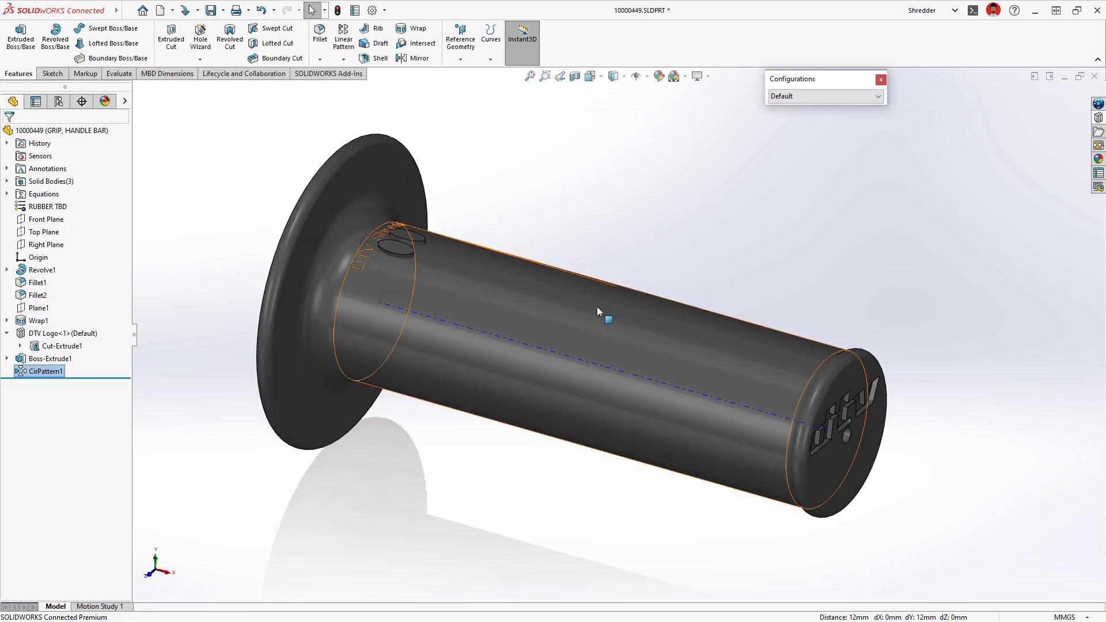
- Move the patterned elliptical body along X by the equation "spacing"/2
click(396, 250)
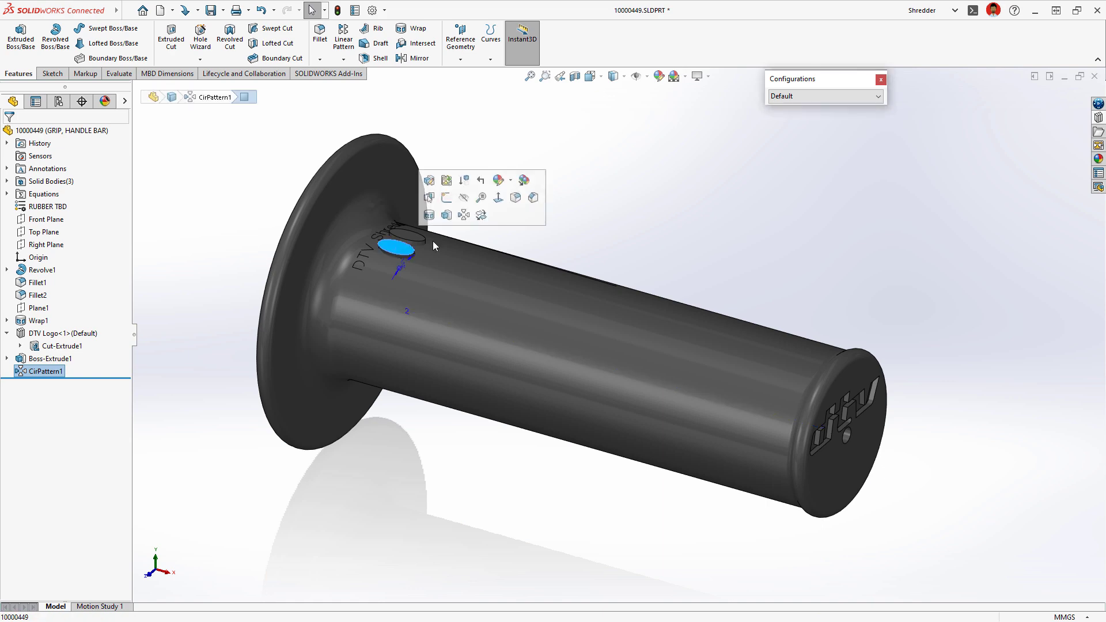
click(486, 223)
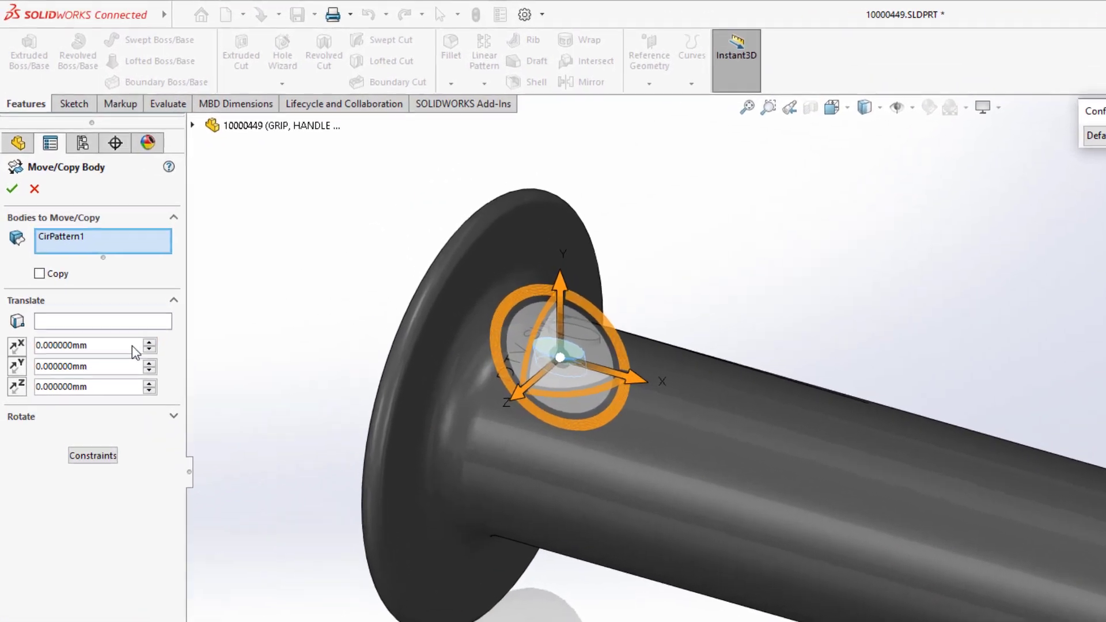
click(94, 245)
text(=)
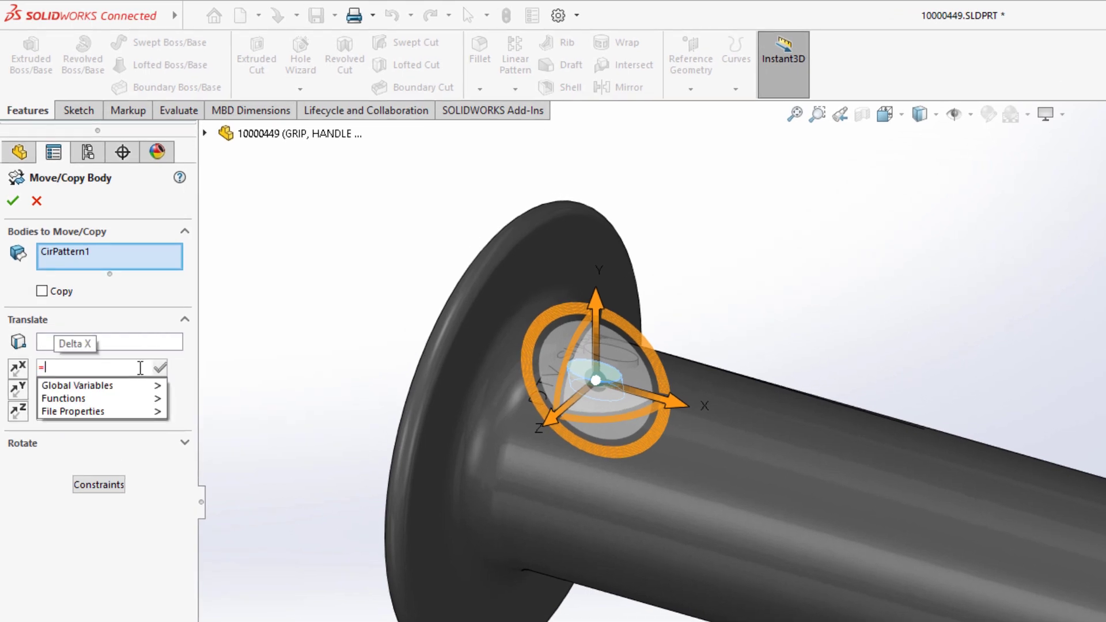
mouse_move(144, 390)
click(229, 405)
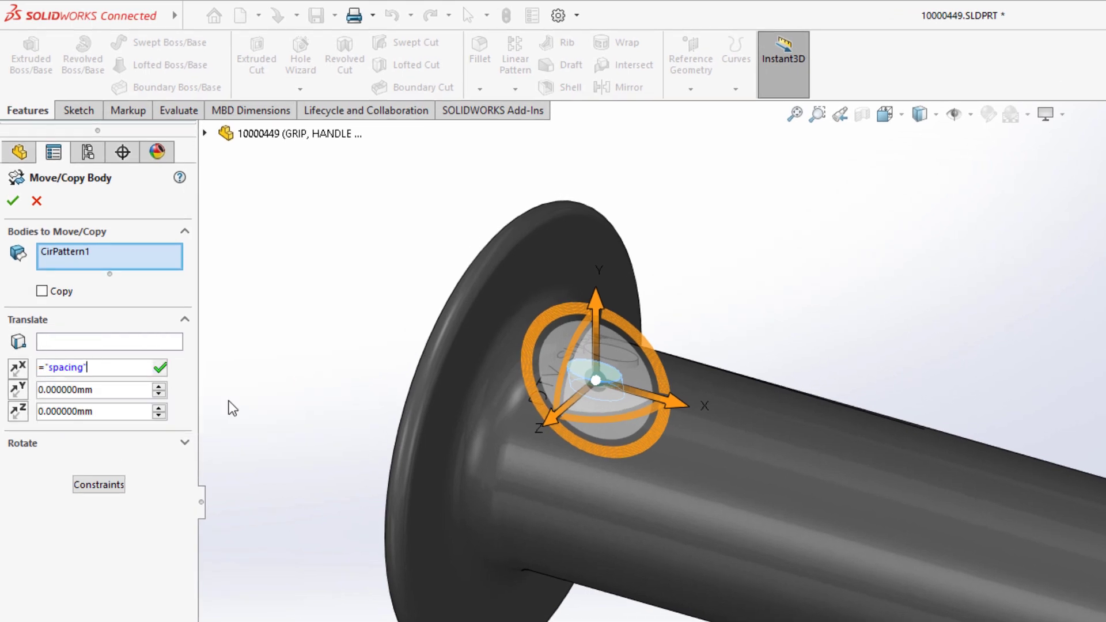
text(/2)
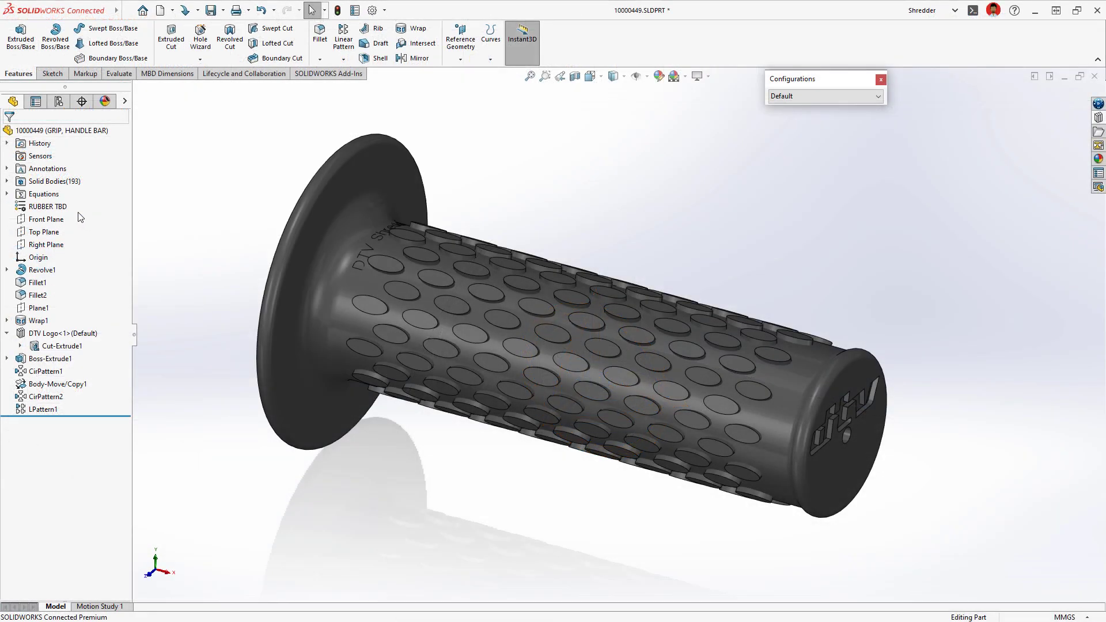
- Set the global variables in the equation manager to length 10, spacing 14 and instances 6
right_click(56, 199)
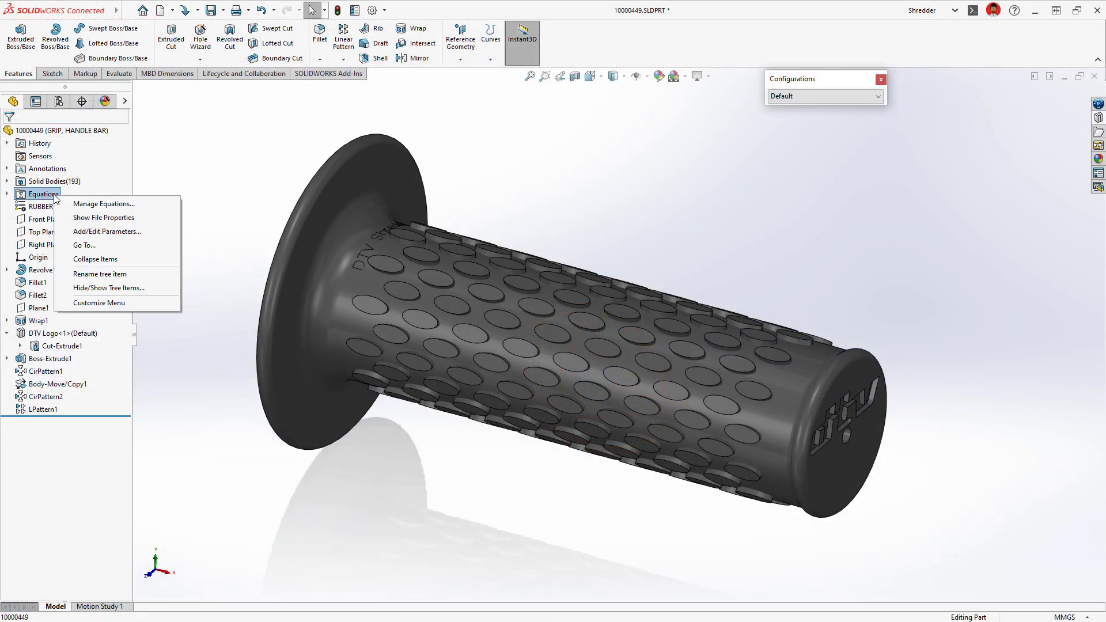
click(146, 206)
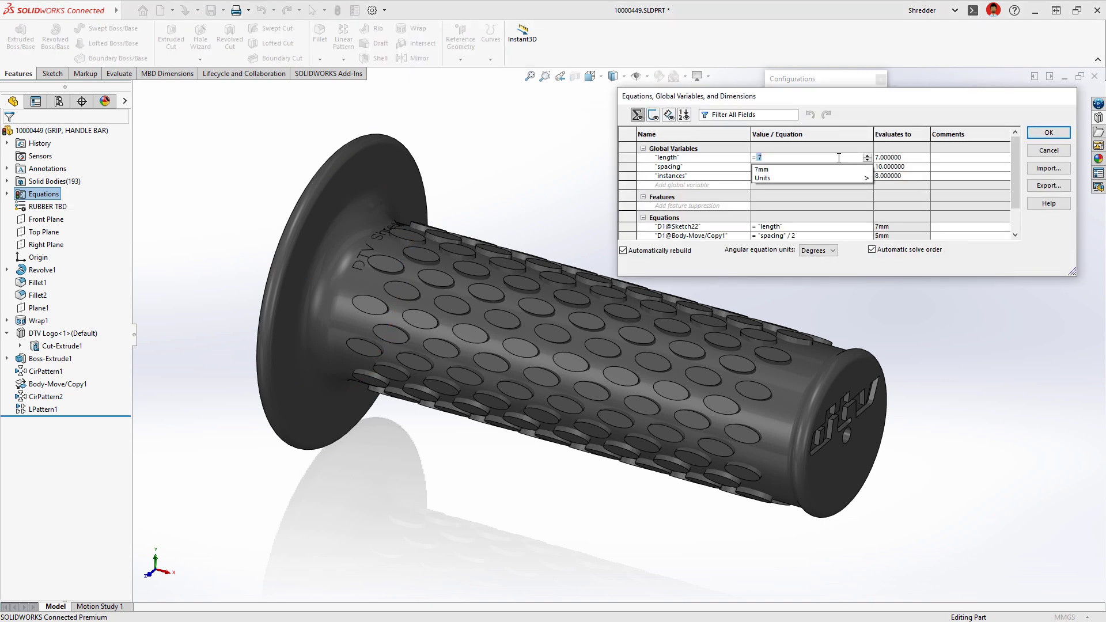
text(10)
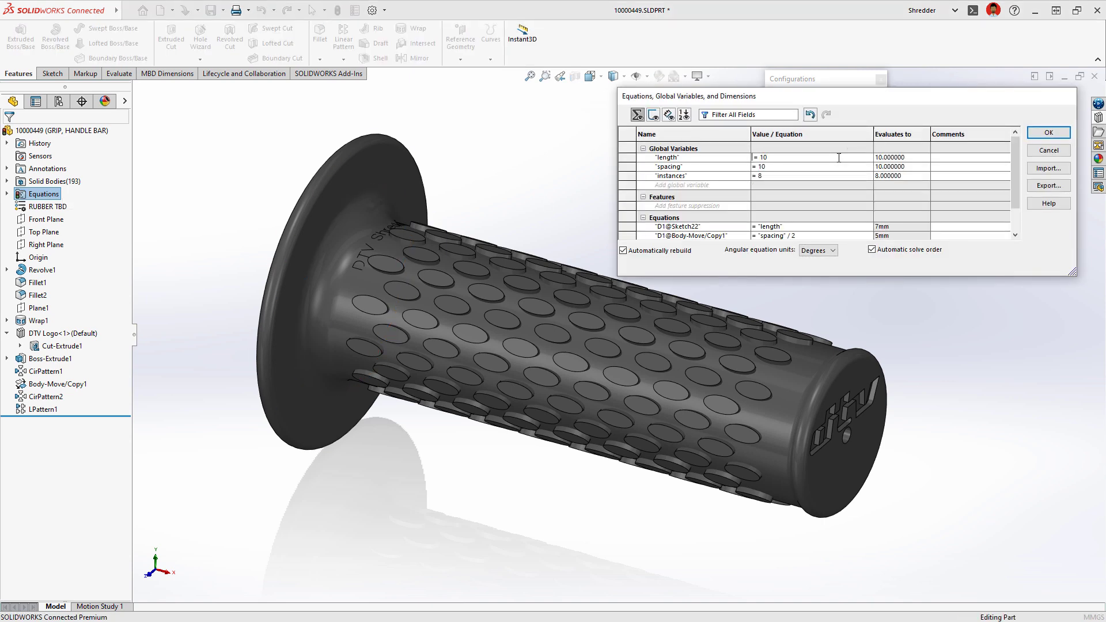
key(Return)
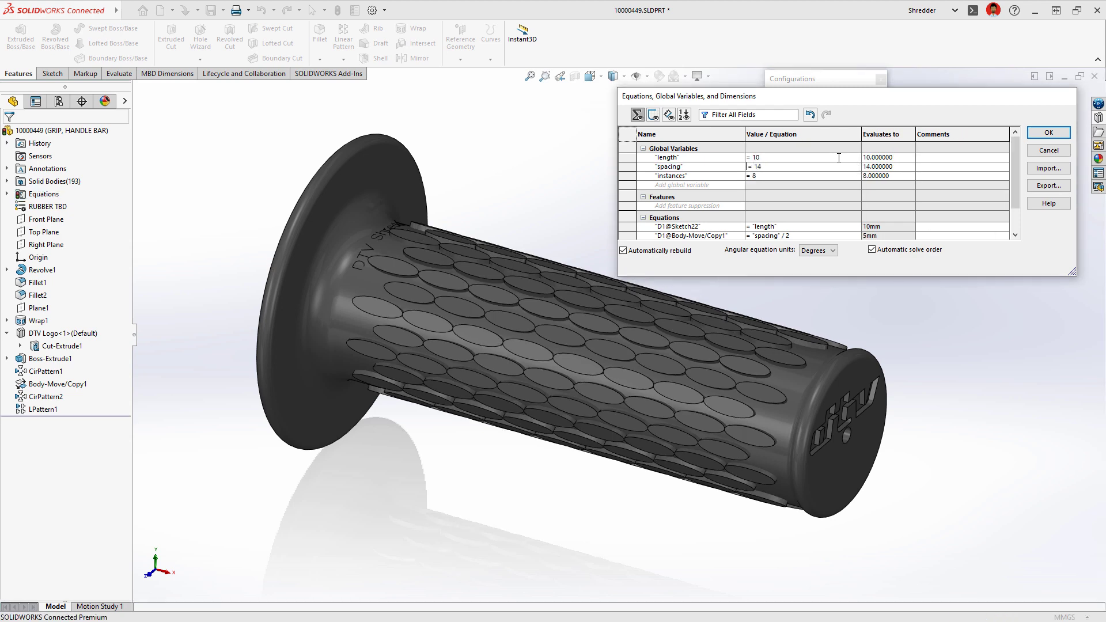
key(Return)
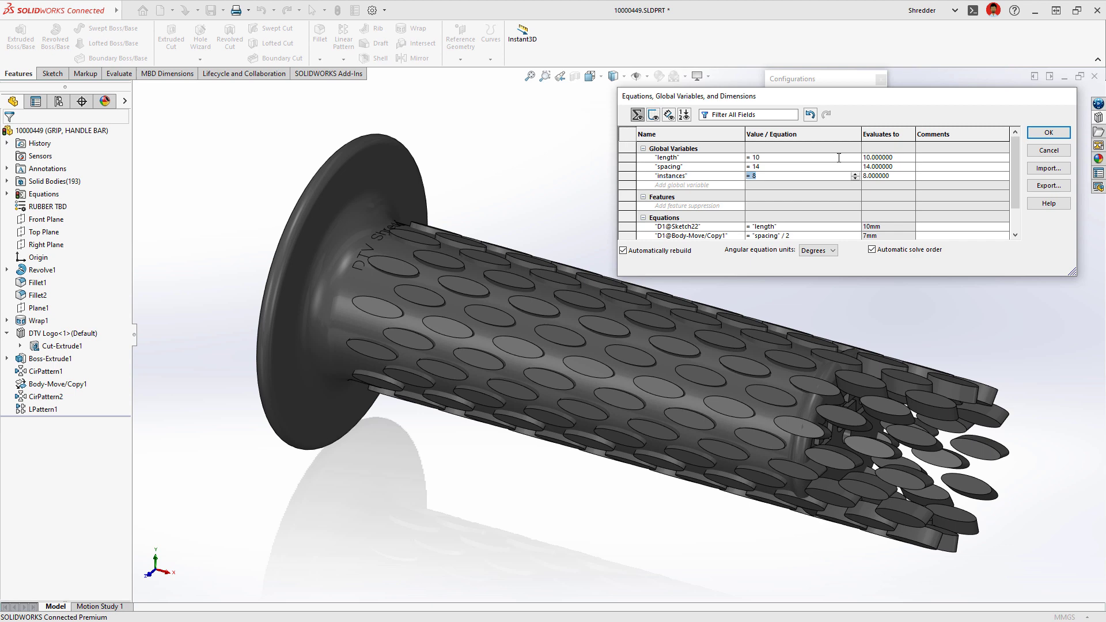
text(6)
key(Return)
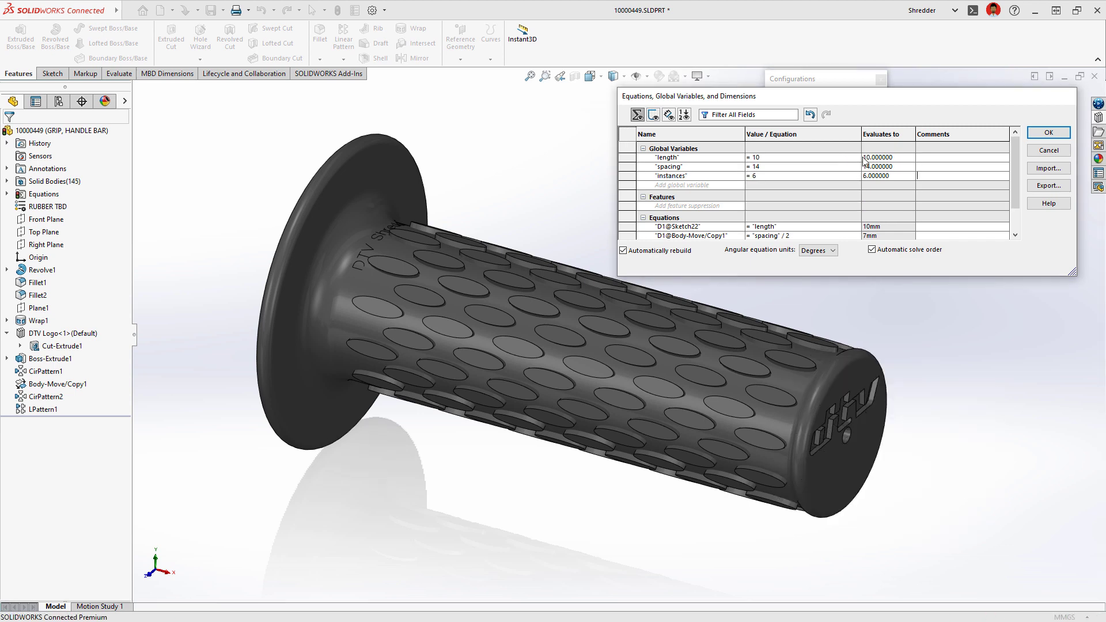
click(1042, 133)
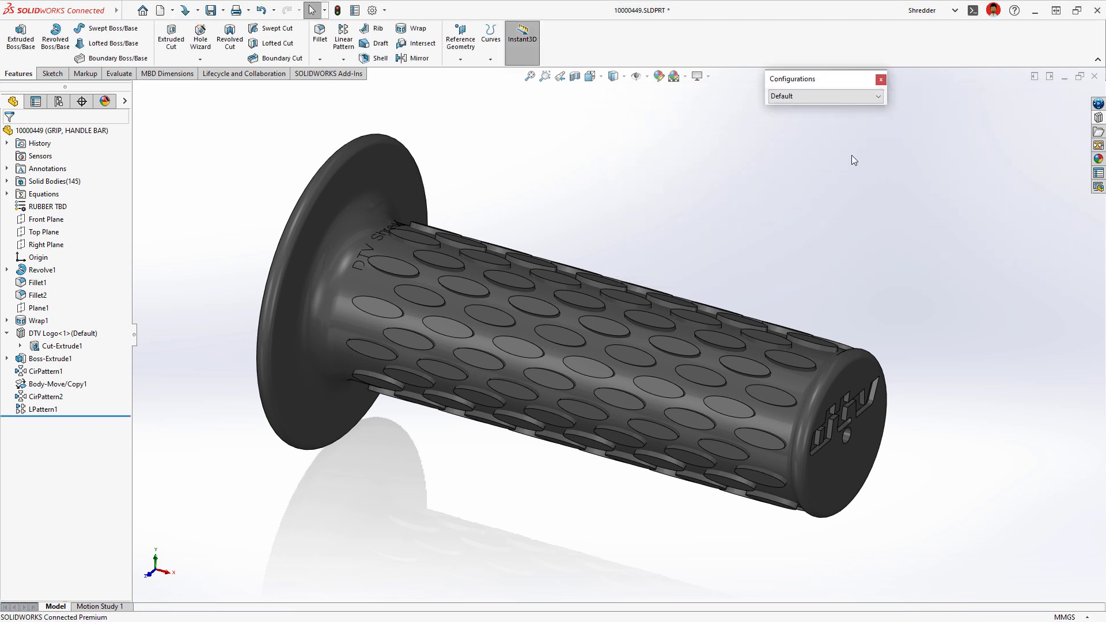
- Start a Defeature of the grip without removing any bodies and keep all holes
key(s)
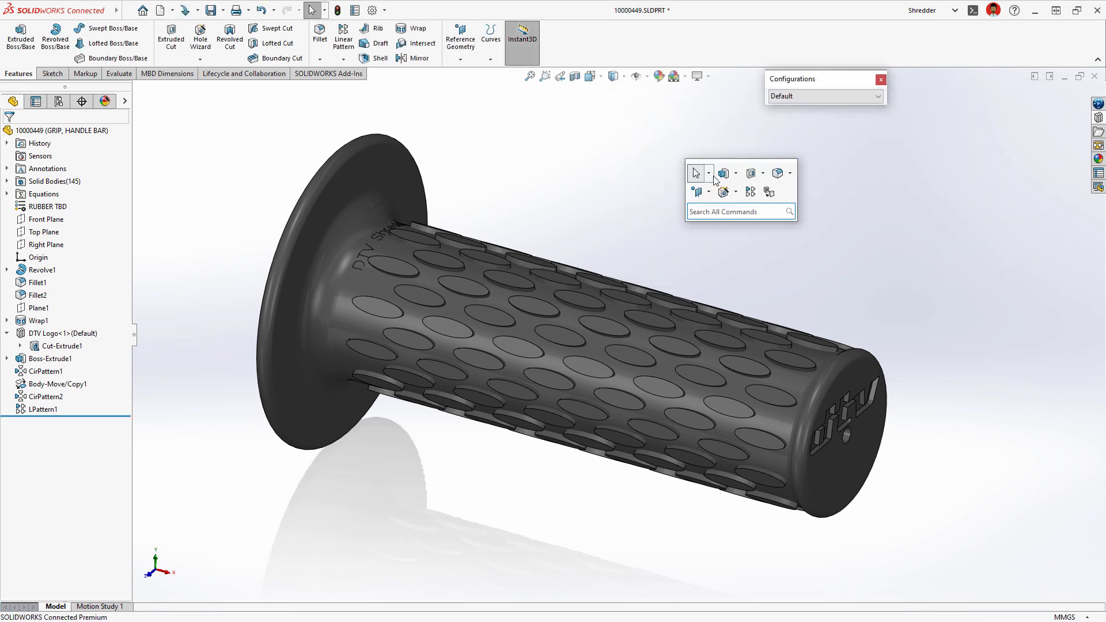
click(771, 195)
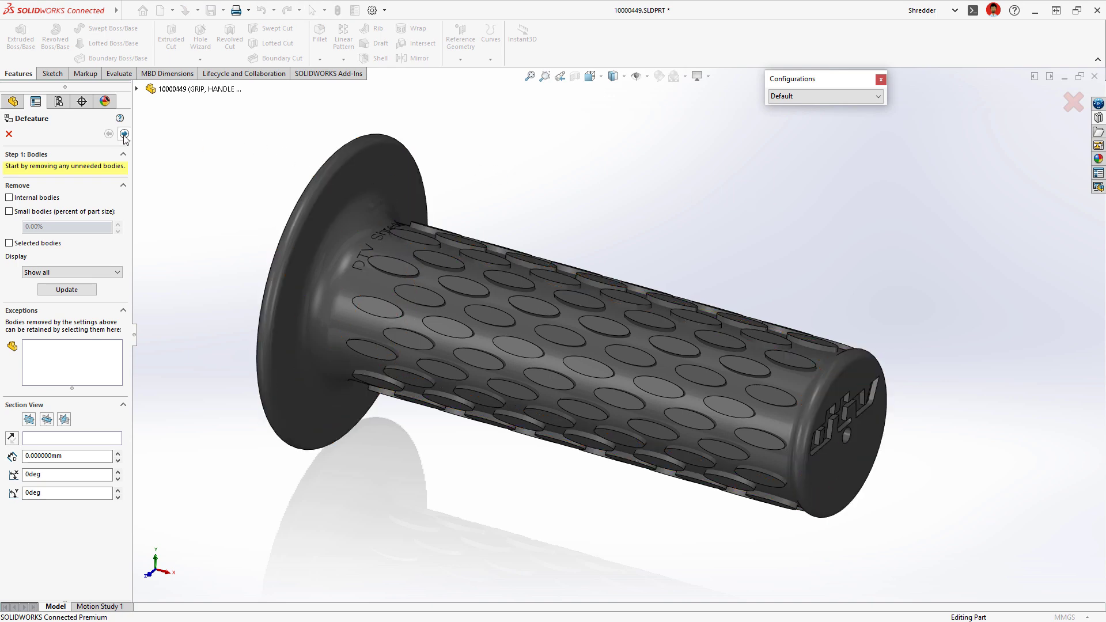
click(124, 134)
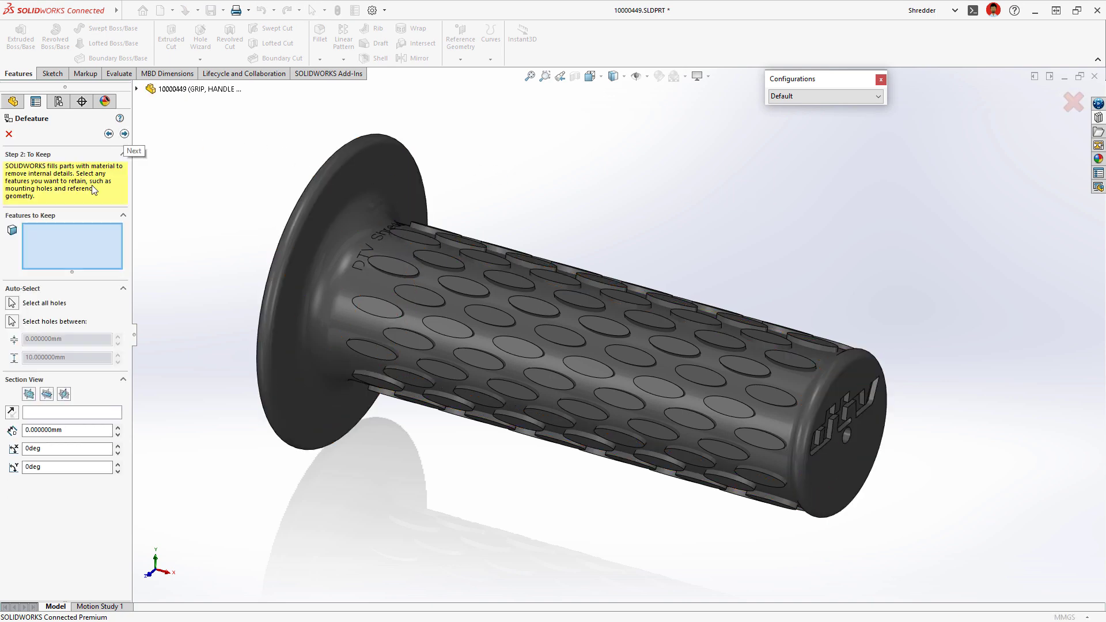
click(12, 303)
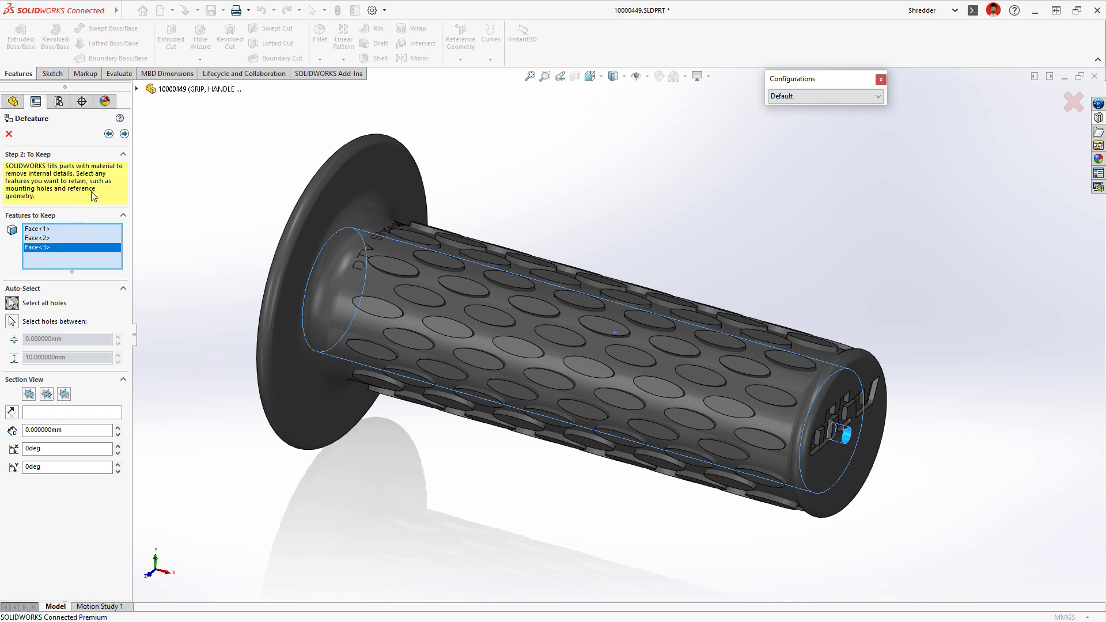
click(123, 134)
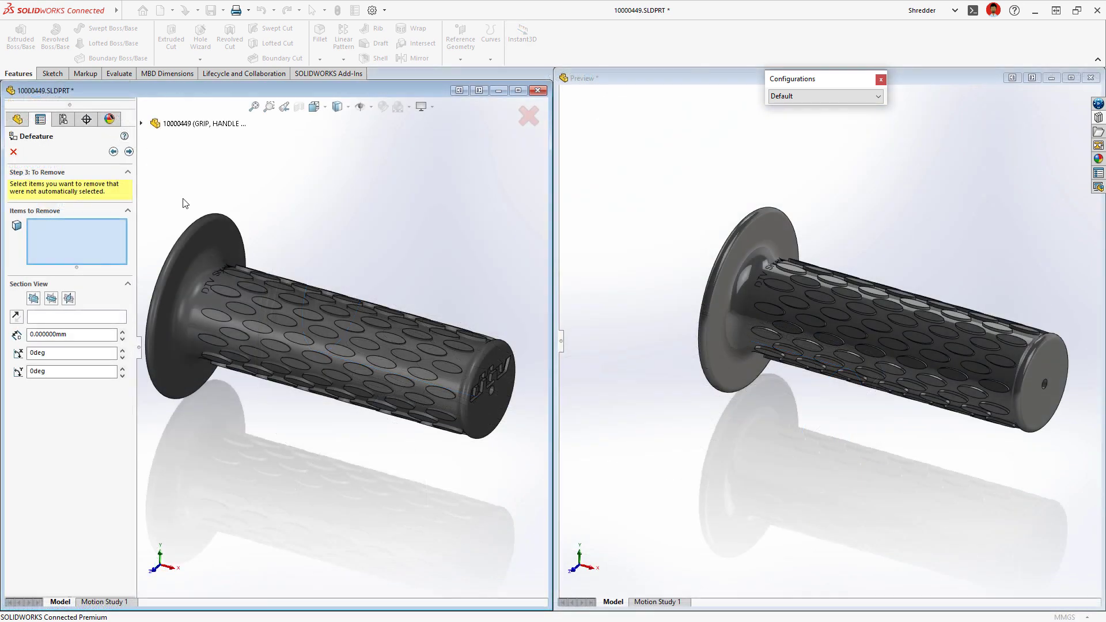
- Mark Boss-Extrude1, LPattern1, CirPattern1, Body-Move/Copy1, CirPattern2 and Wrap1 as items to remove and run the feature removal
click(280, 260)
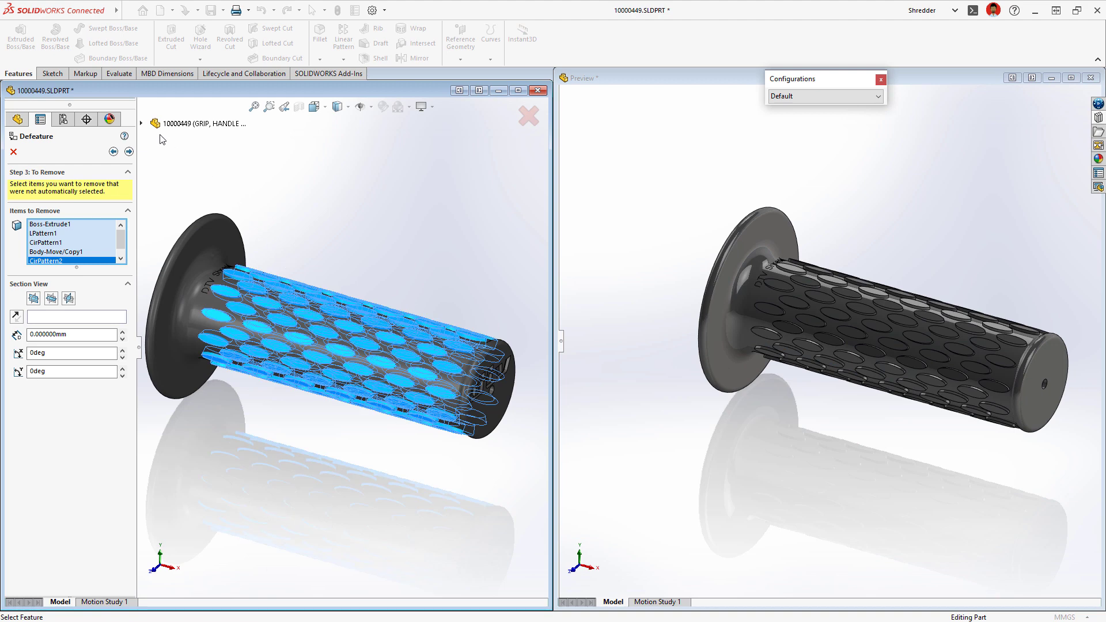
click(141, 123)
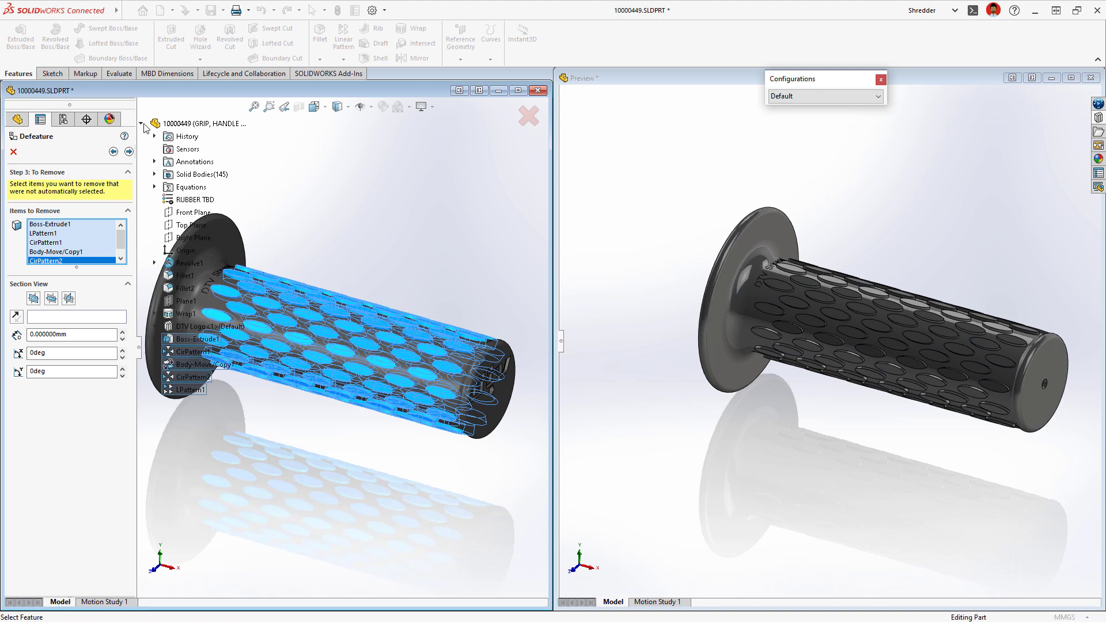
click(186, 314)
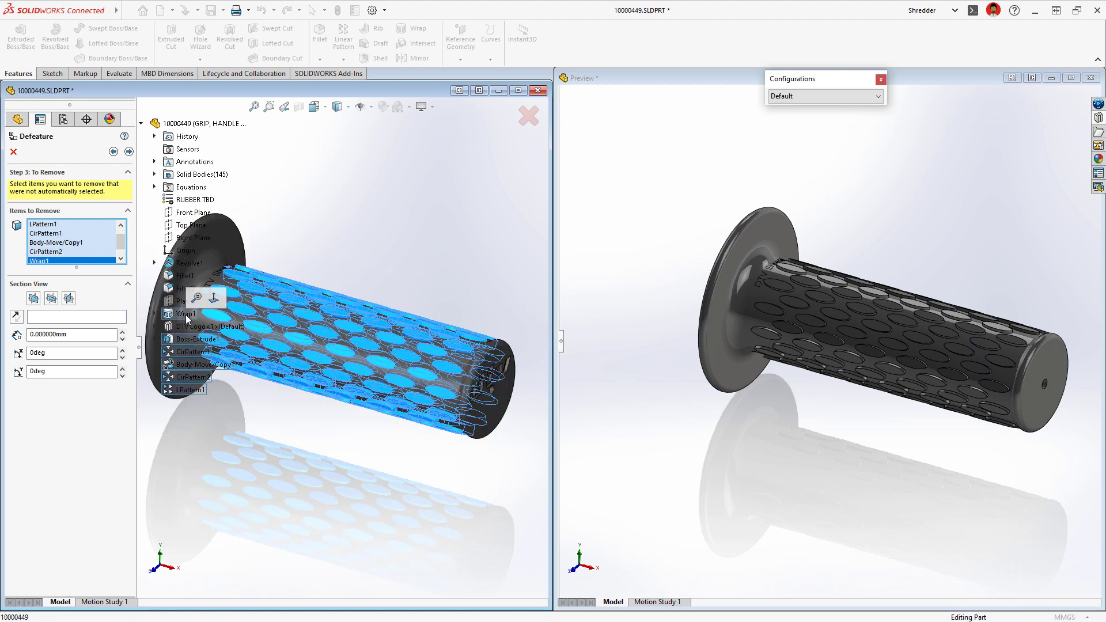
click(129, 151)
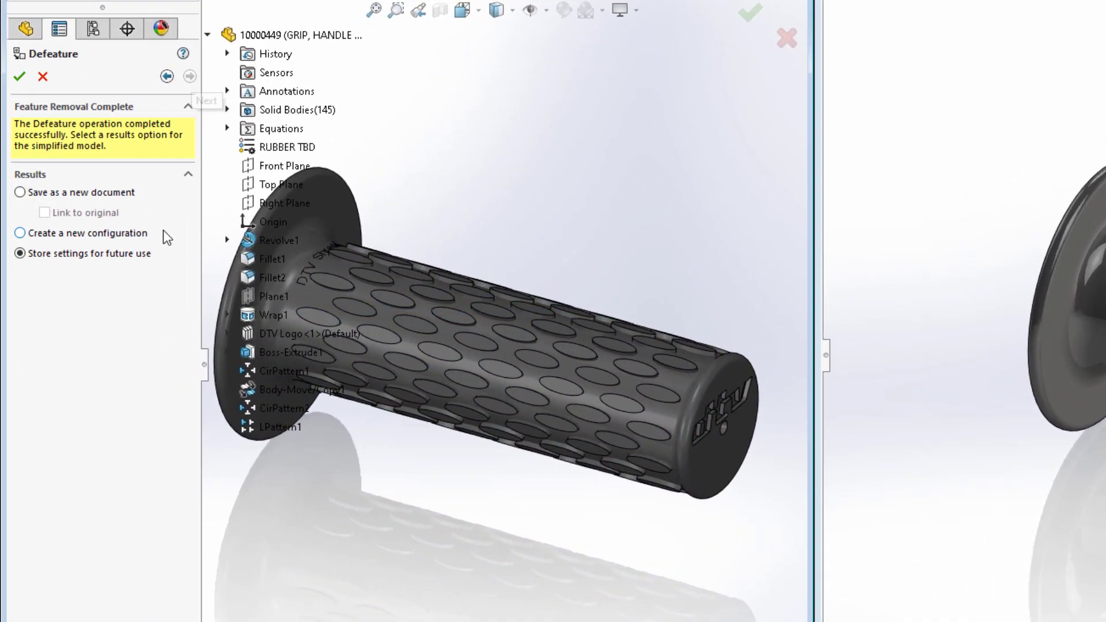
- Store the defeatured result as a new configuration, and switch the part back to the Default configuration
click(109, 257)
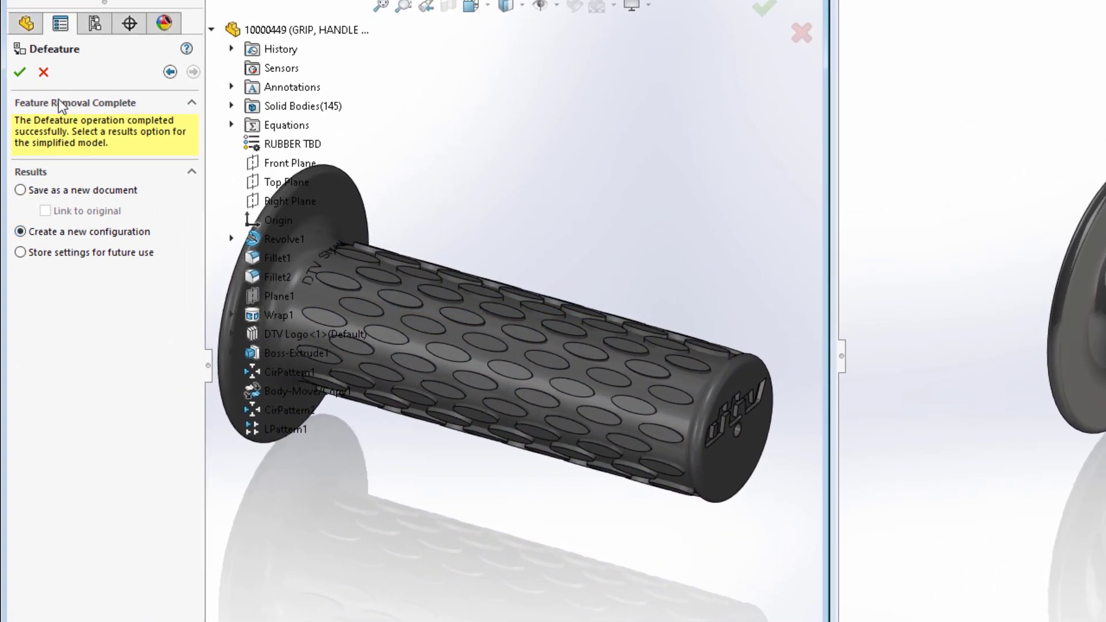
click(21, 72)
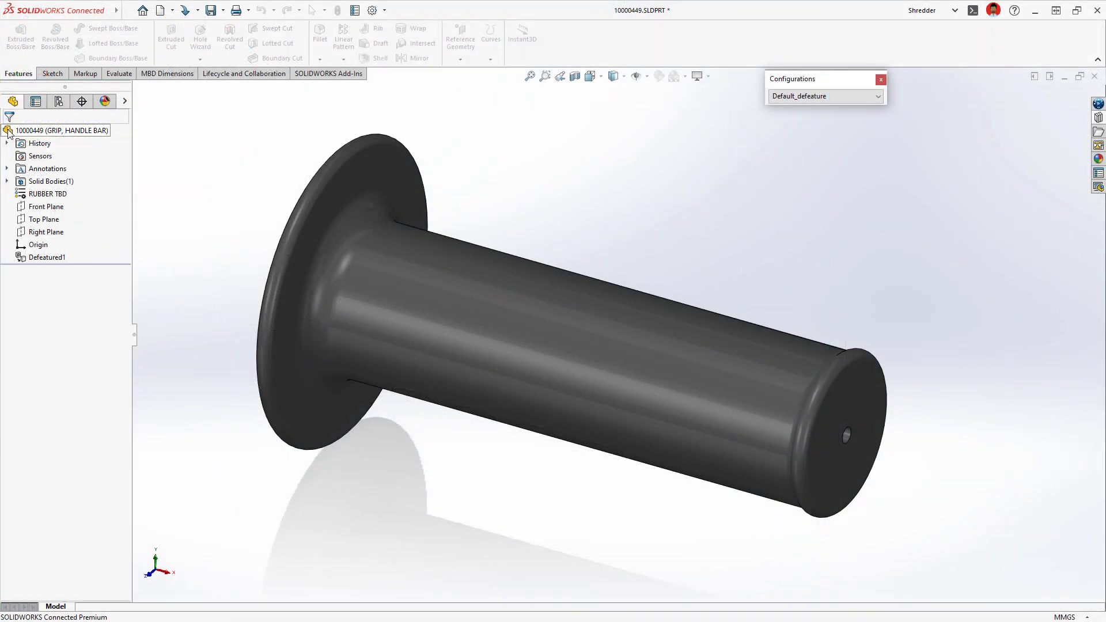
click(880, 97)
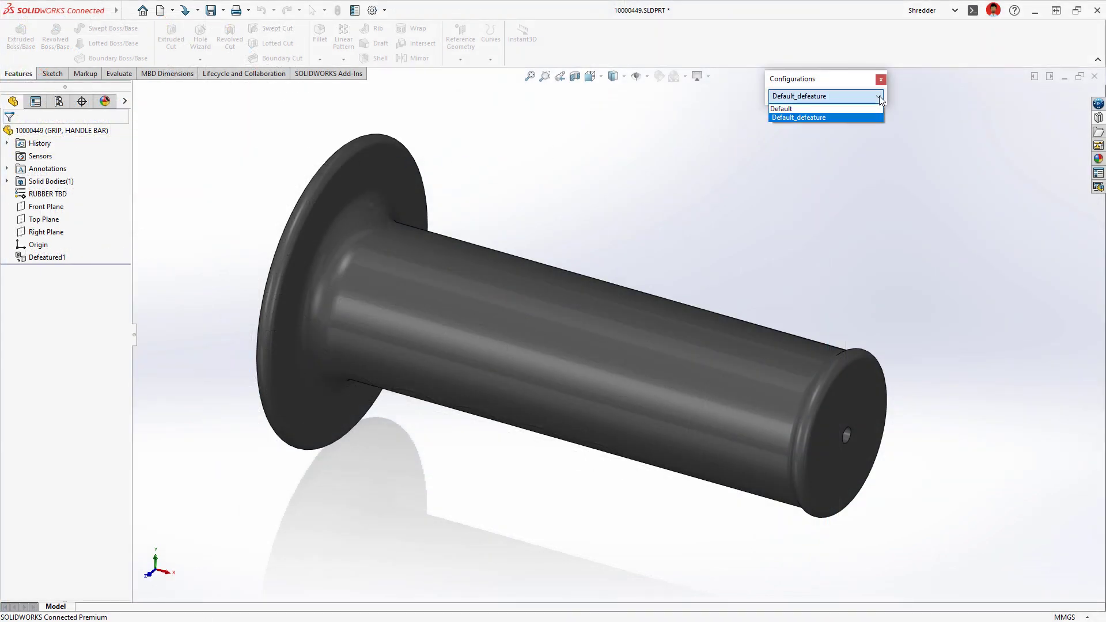
click(867, 109)
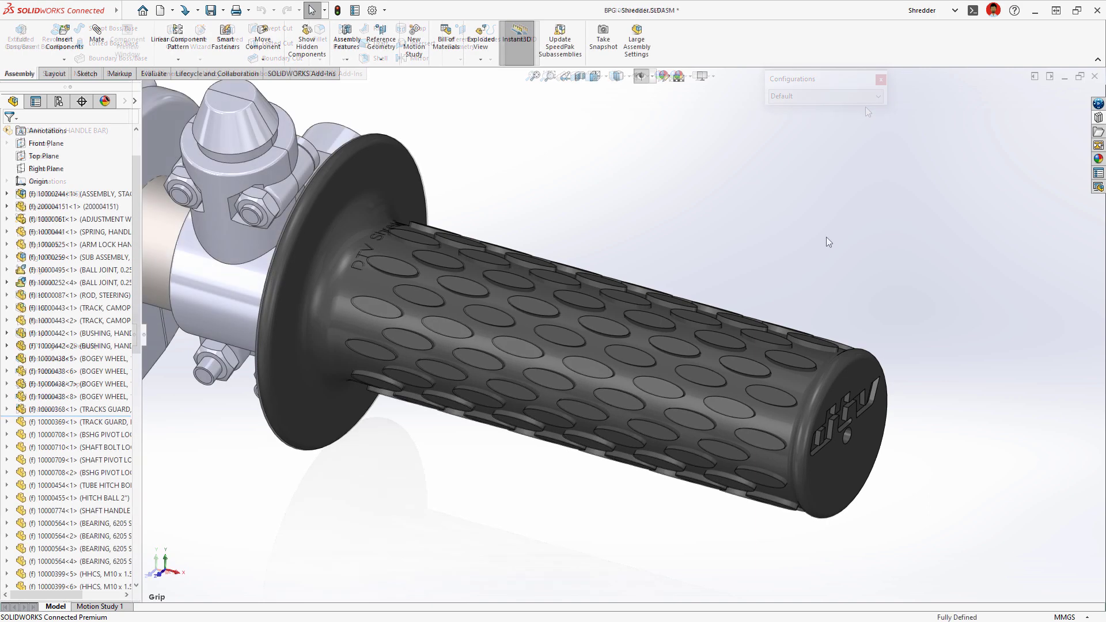
- In the BPG - Shredder assembly, switch the handlebar grip component to its defeatured configuration
click(857, 374)
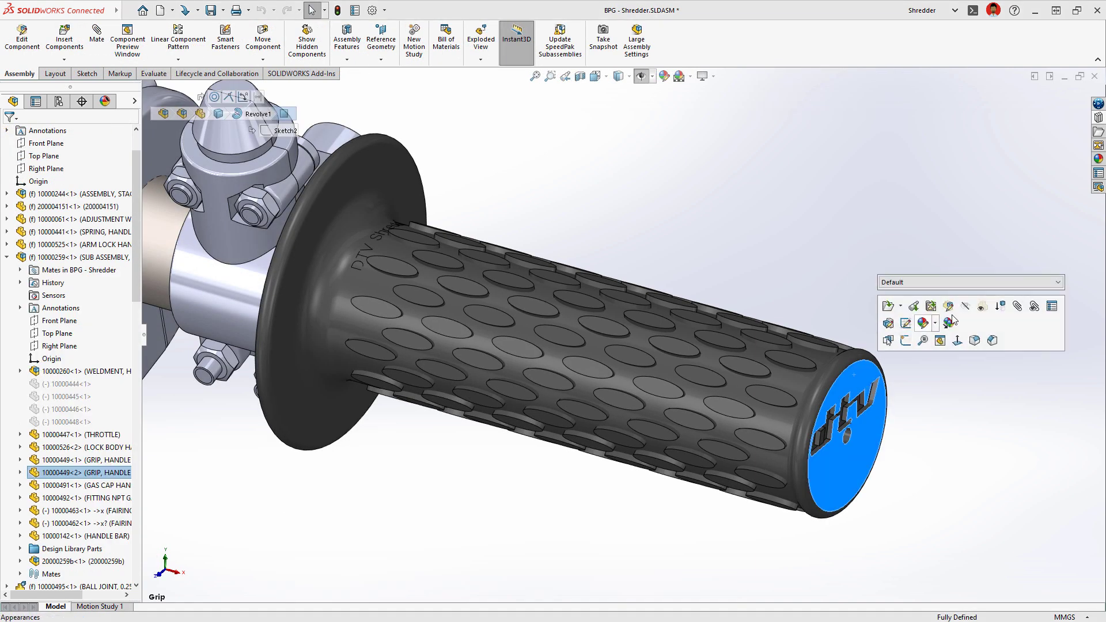
click(1023, 282)
click(1015, 300)
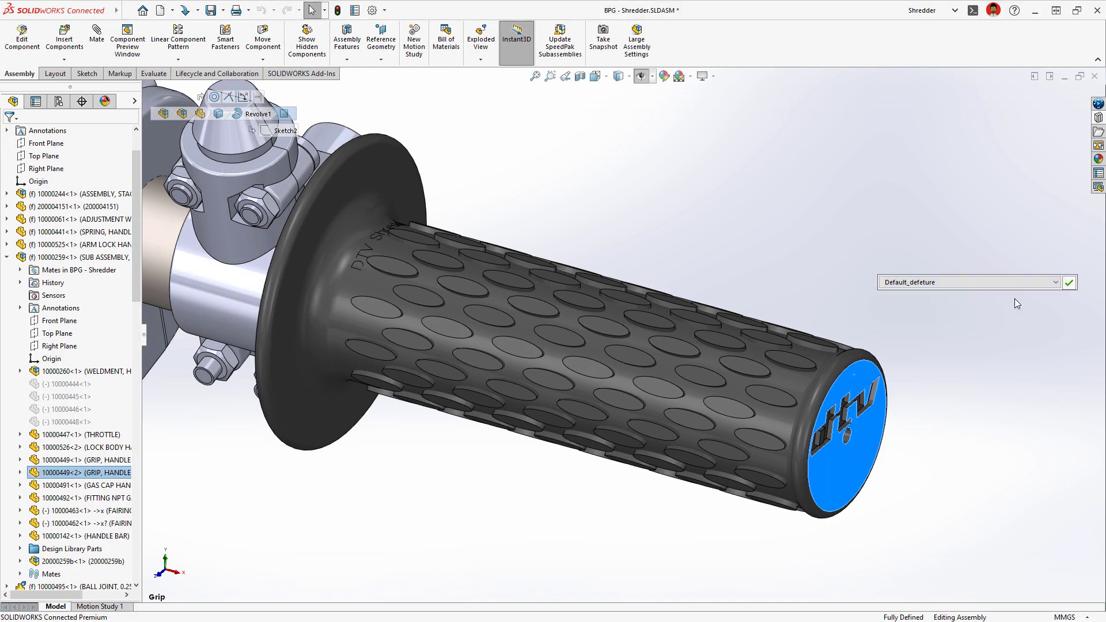
click(1016, 304)
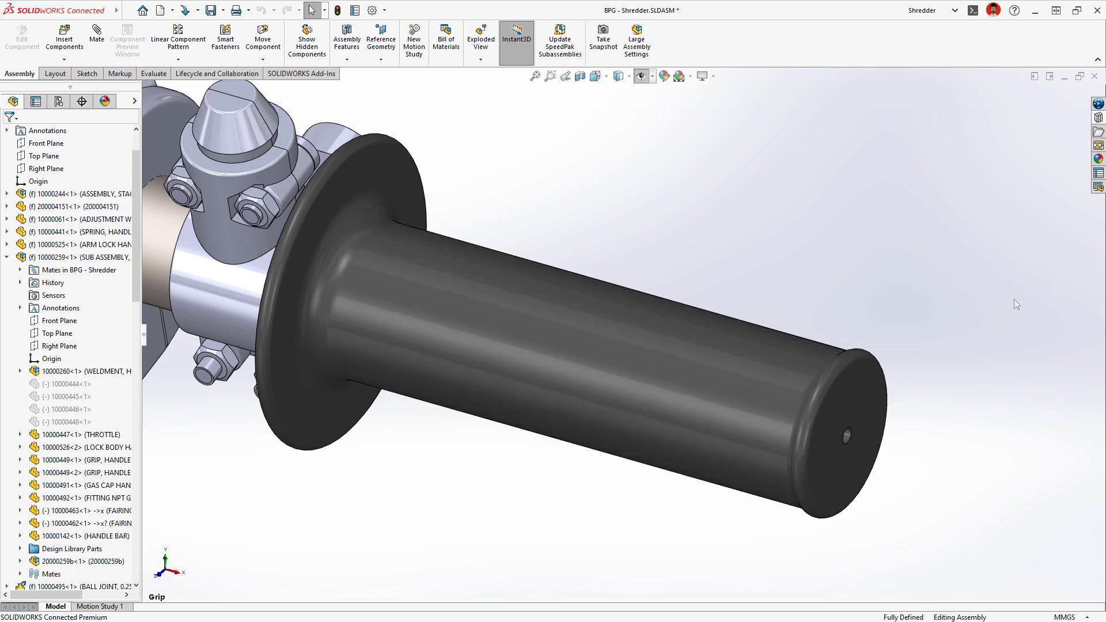
- Change the view from the grip close-up to the complete Shredder assembly
key(space)
key(ctrl+shift+z)
key(ctrl+shift+z)
key(ctrl+shift+z)
key(ctrl+shift+z)
key(ctrl+shift+z)
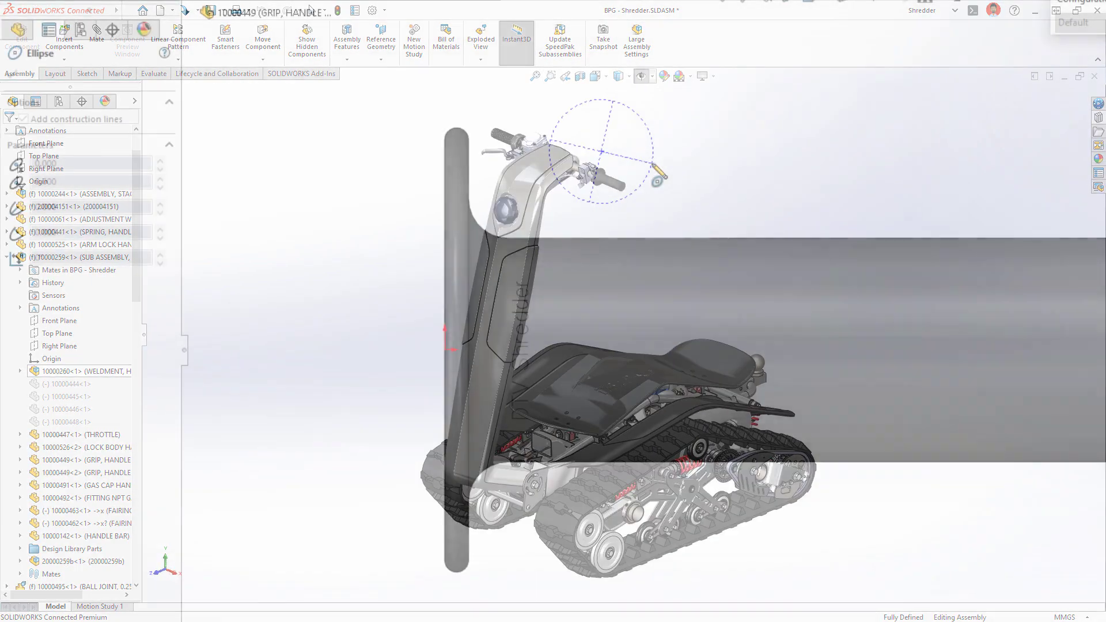
click(646, 196)
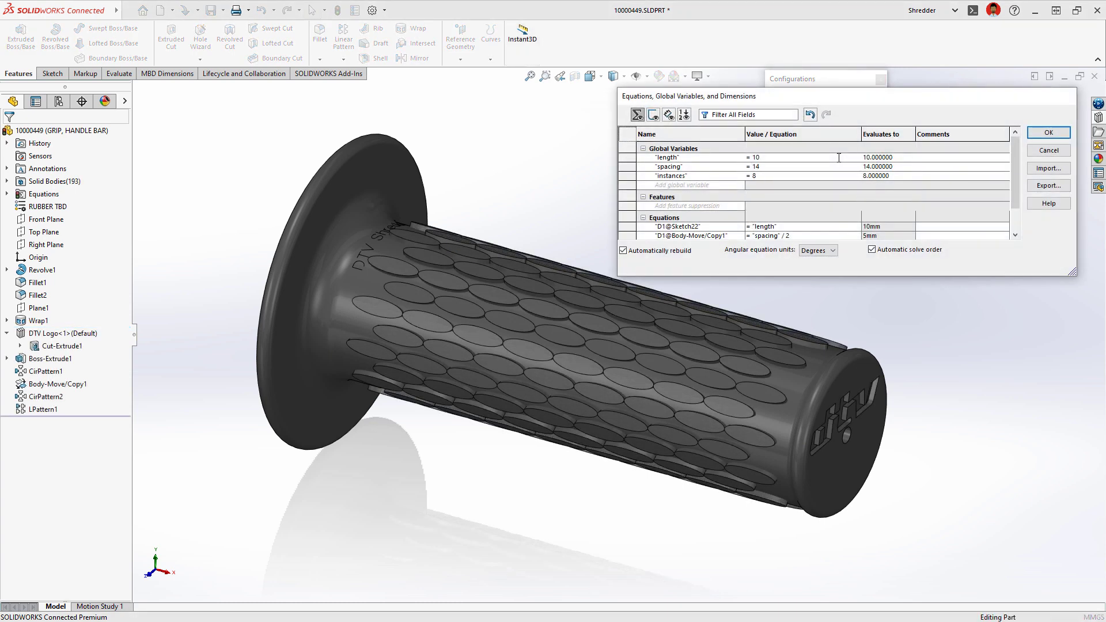
key(Return)
text(6)
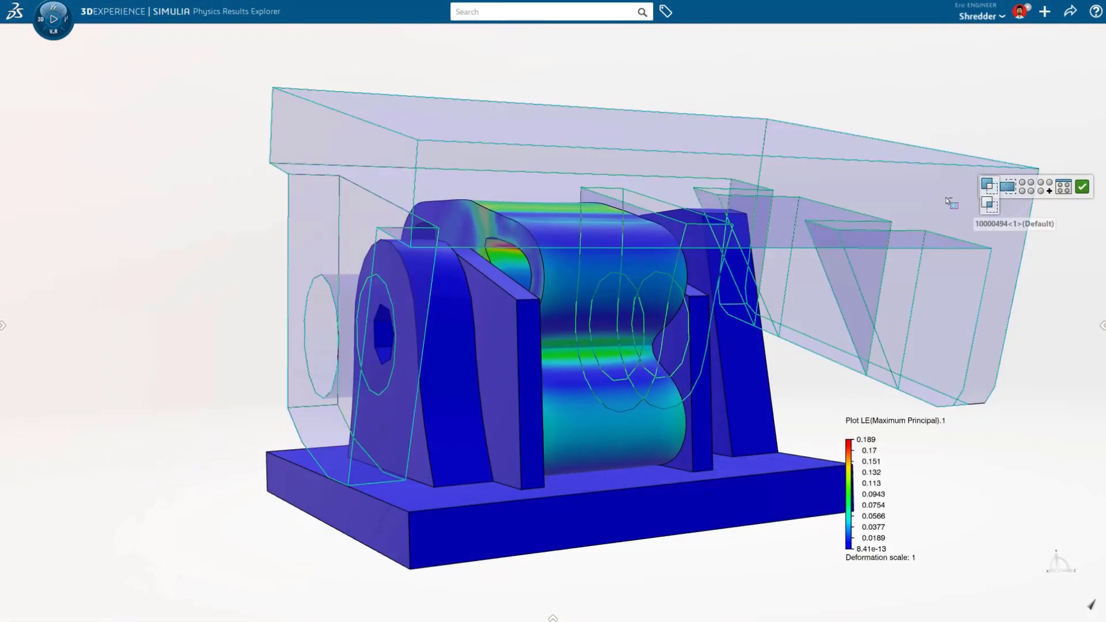
- In SIMULIA Physics Results Explorer, hide the parts surrounding the central block to isolate it in the maximum principal strain plot
click(758, 300)
click(703, 336)
click(511, 353)
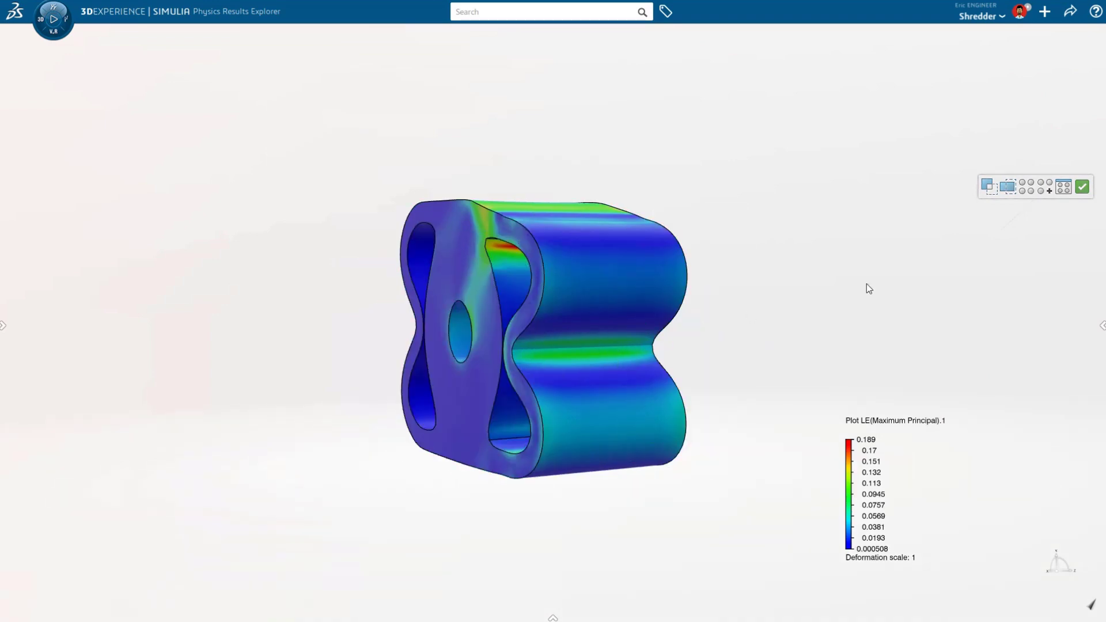